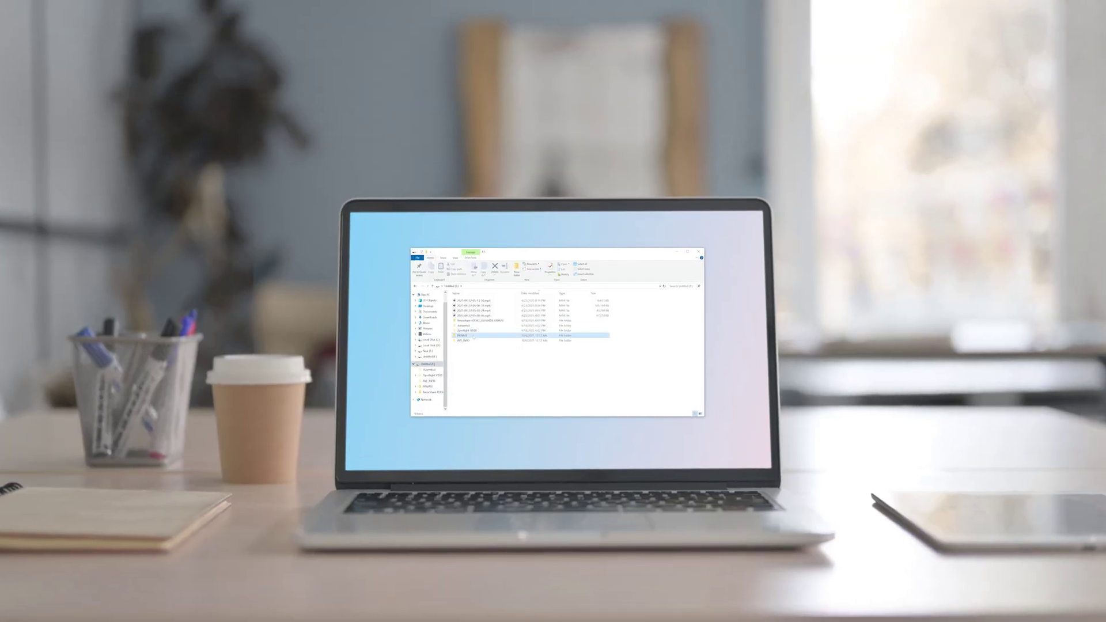
# - Browse the Untitled (F:) drive through PRIVATE and M4ROOT into the CLIP folder
pyautogui.doubleClick(474, 336)
pyautogui.doubleClick(424, 298)
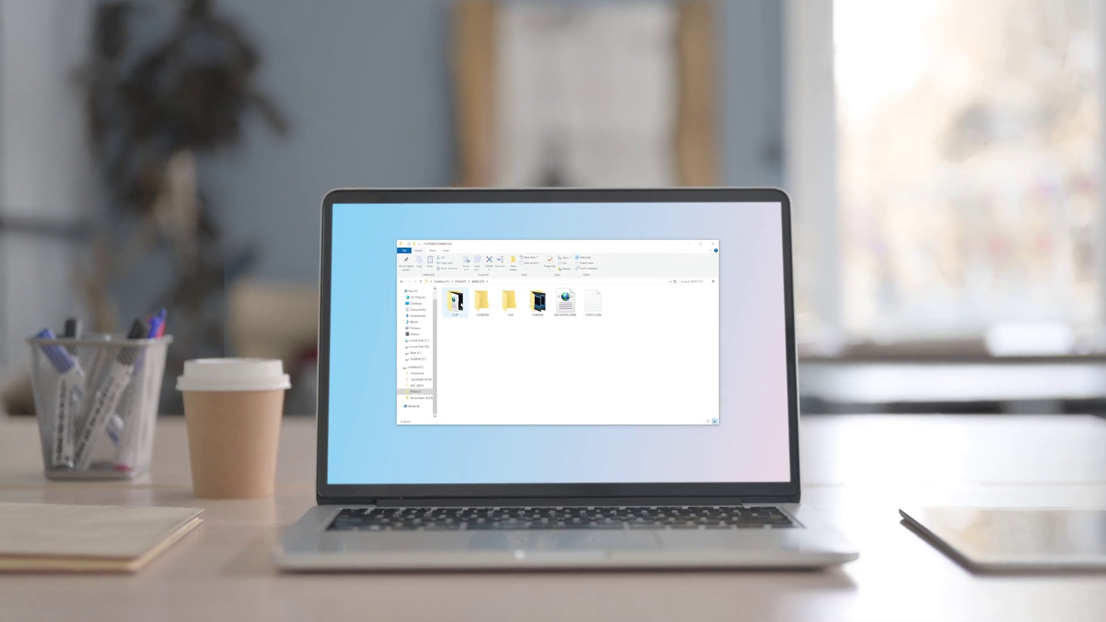
pyautogui.doubleClick(457, 301)
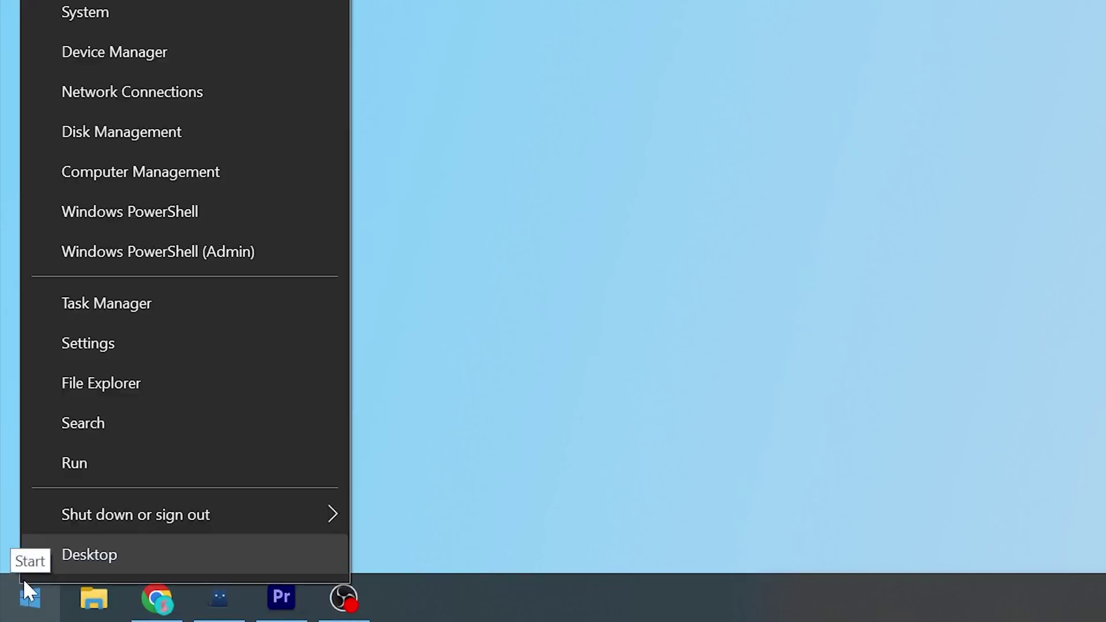
# - In Device Manager, show hidden devices and expand Universal Serial Bus controllers
pyautogui.click(150, 55)
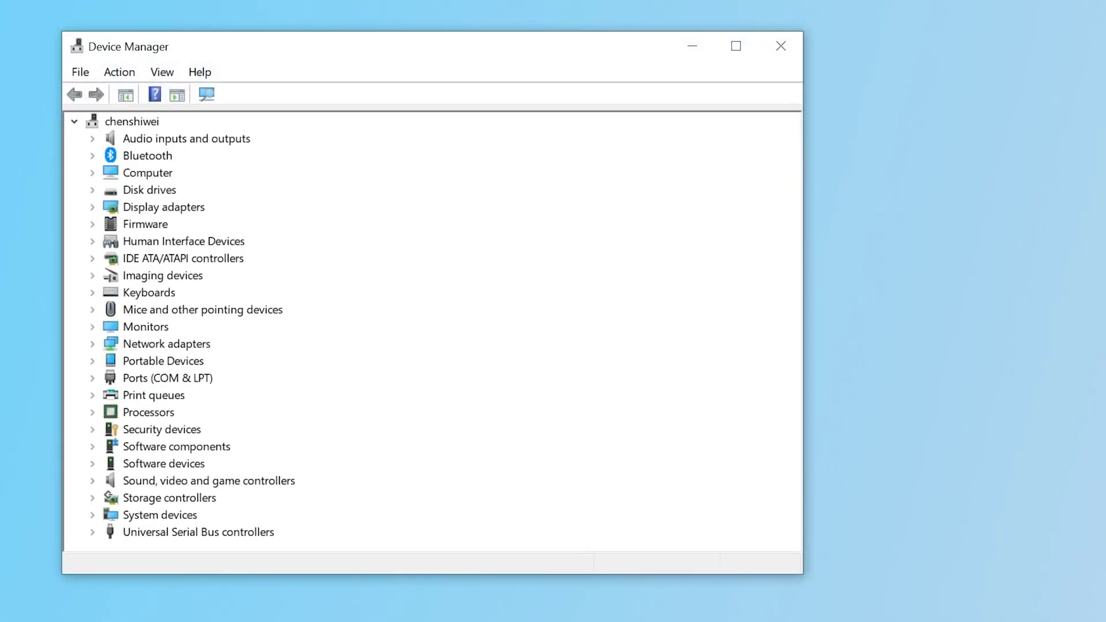
pyautogui.click(162, 72)
pyautogui.click(208, 210)
pyautogui.scroll(-3, 211, 257)
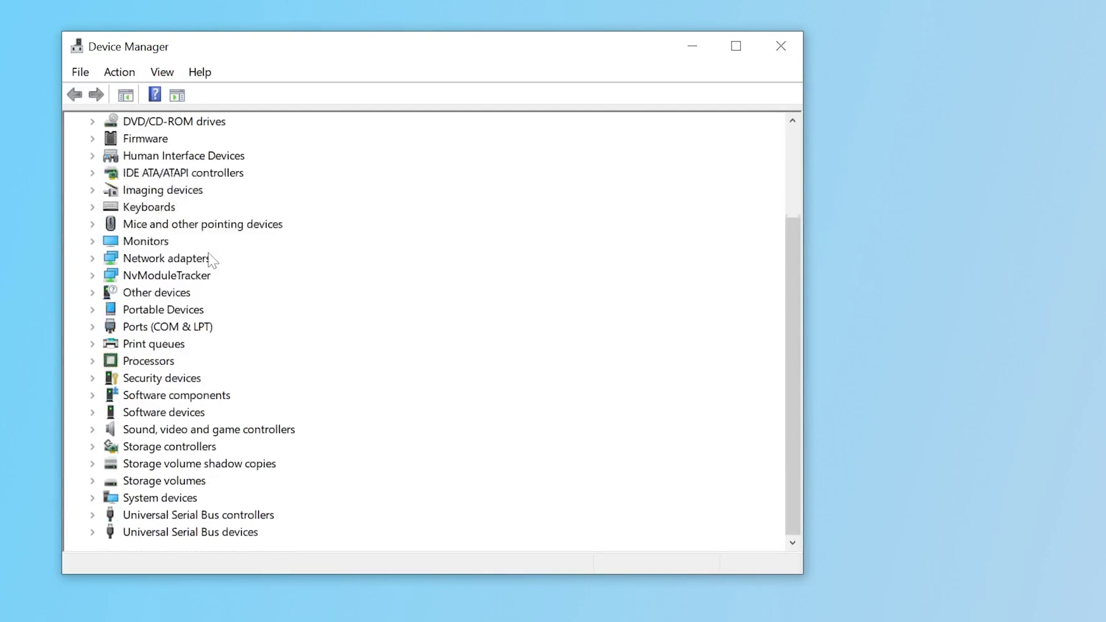
pyautogui.doubleClick(130, 519)
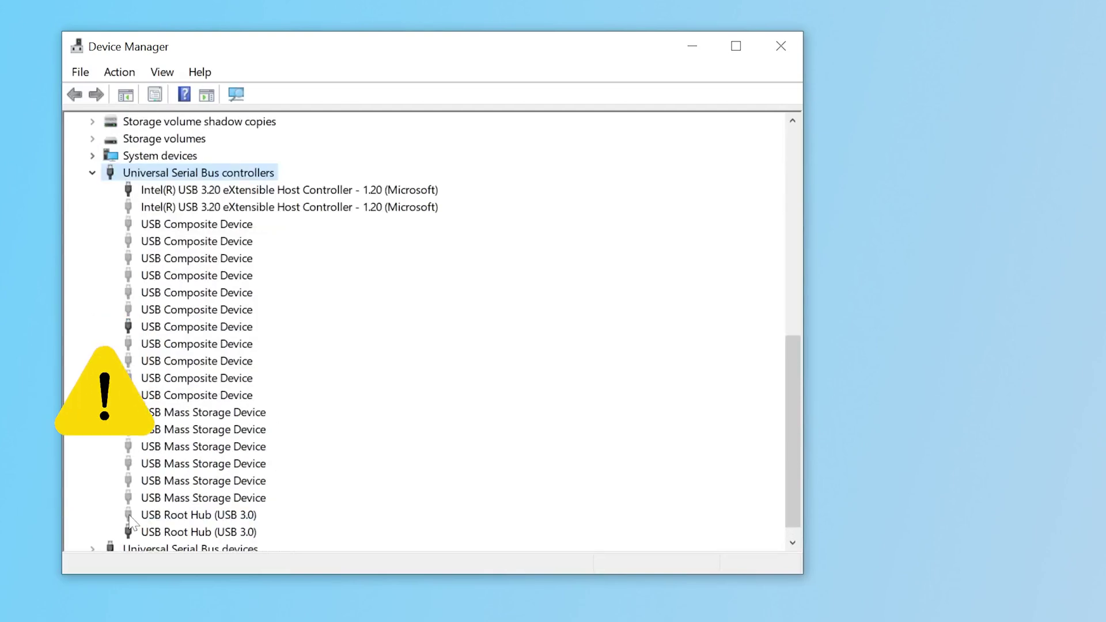
# - Search automatically for an updated USB Mass Storage Device driver
pyautogui.click(182, 414)
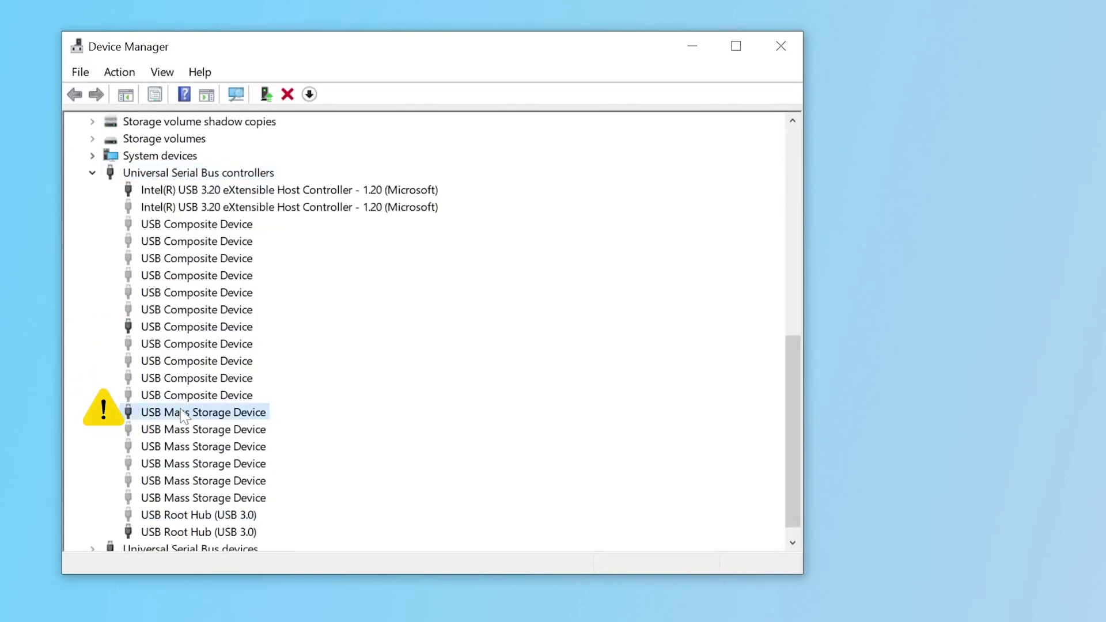
pyautogui.rightClick(183, 414)
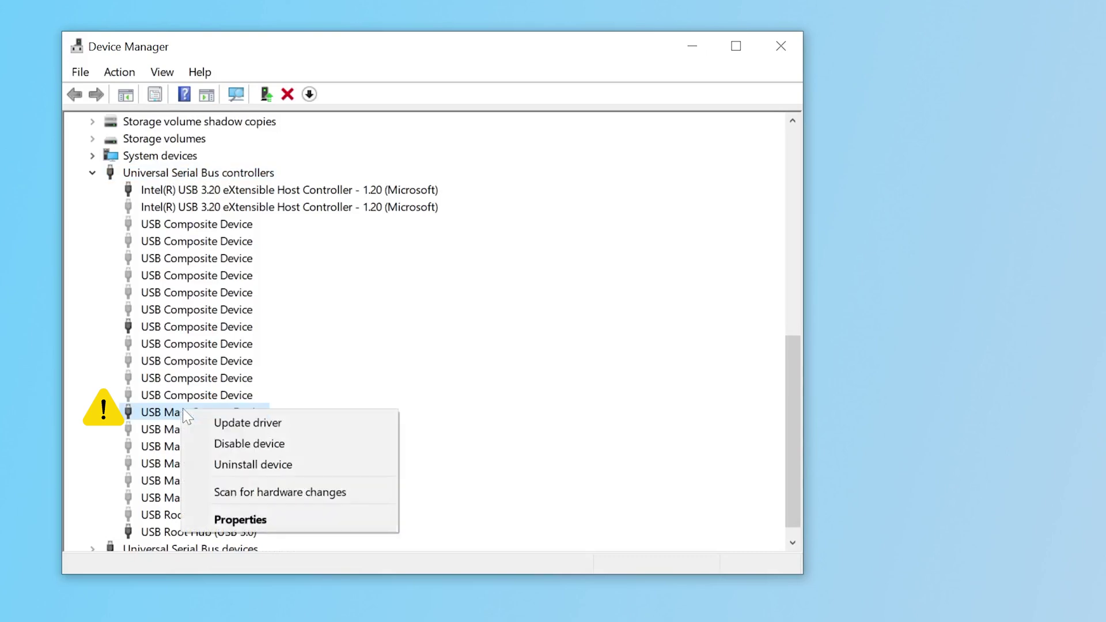
pyautogui.click(250, 427)
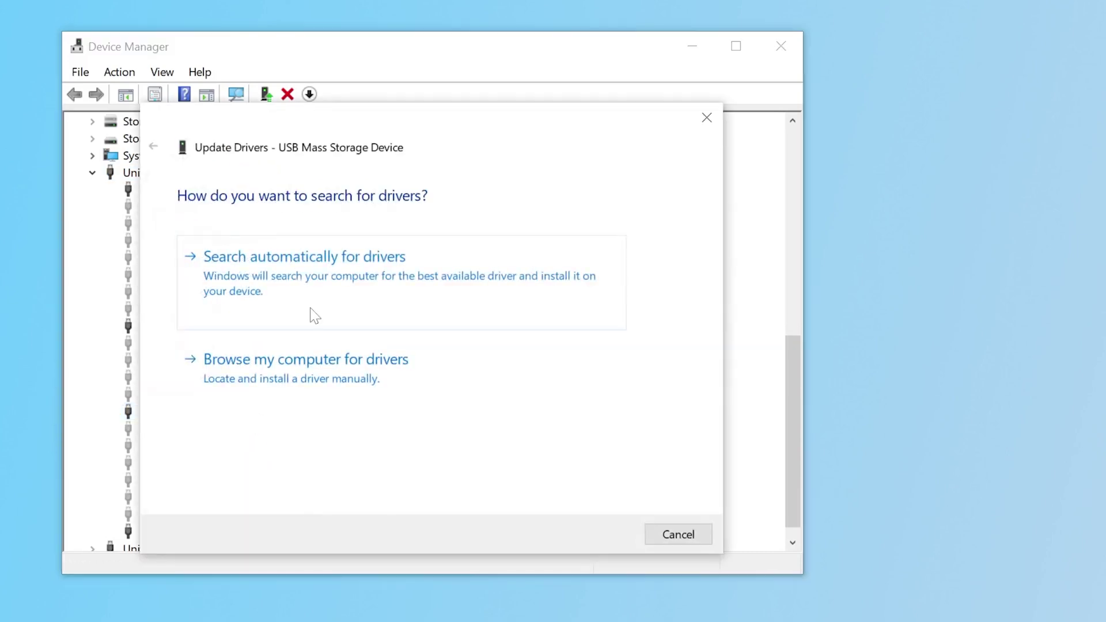
pyautogui.click(340, 262)
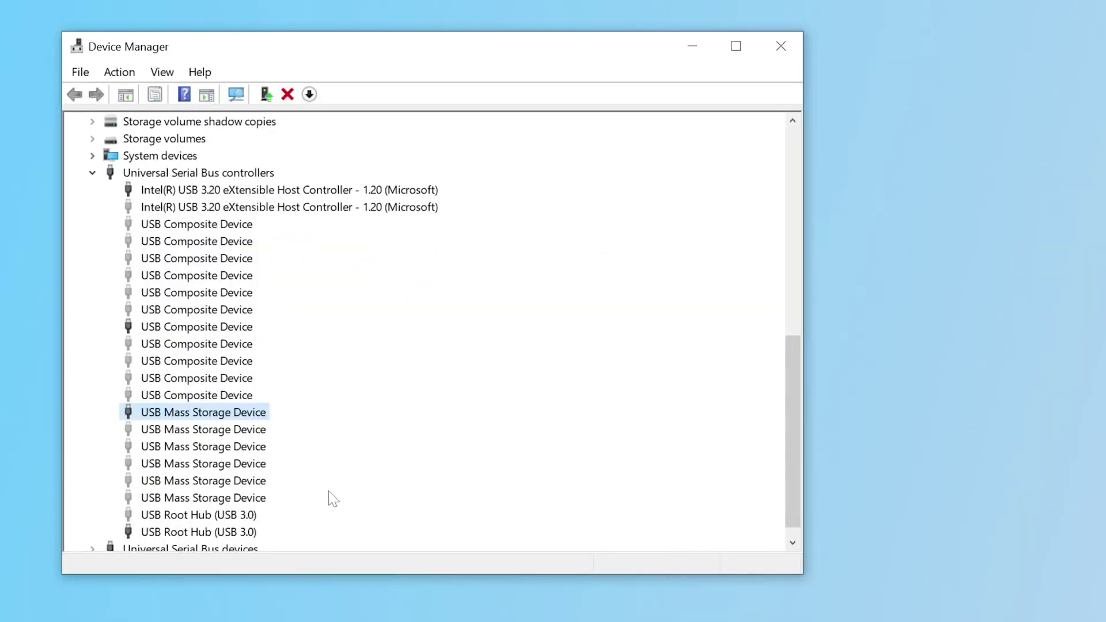
# - Disable the USB Mass Storage Device, then scan for hardware changes
pyautogui.rightClick(233, 411)
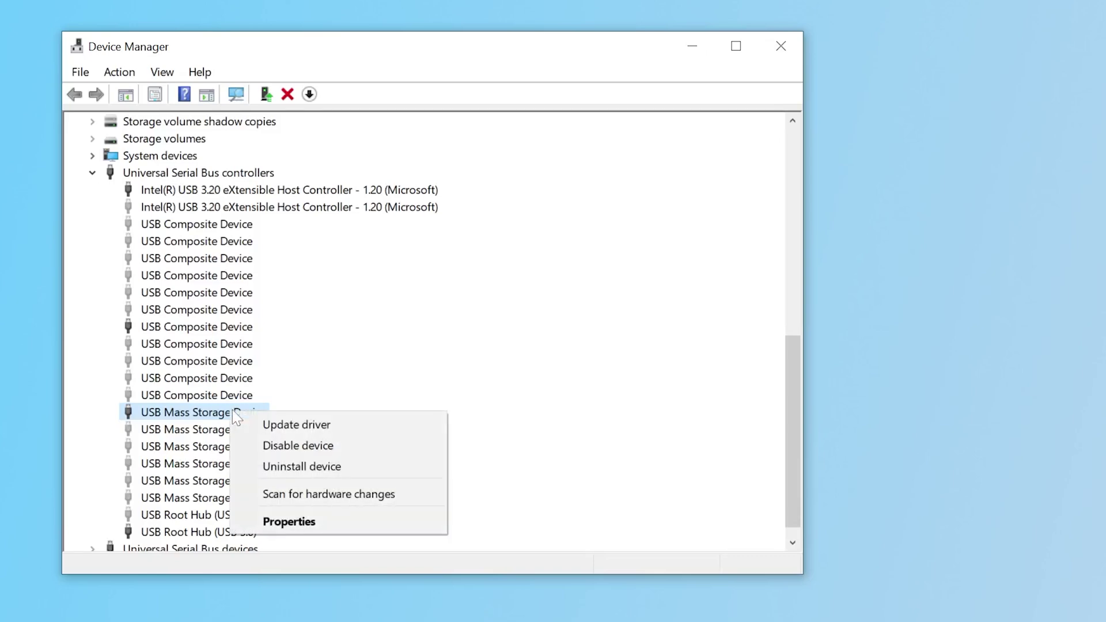
pyautogui.click(264, 446)
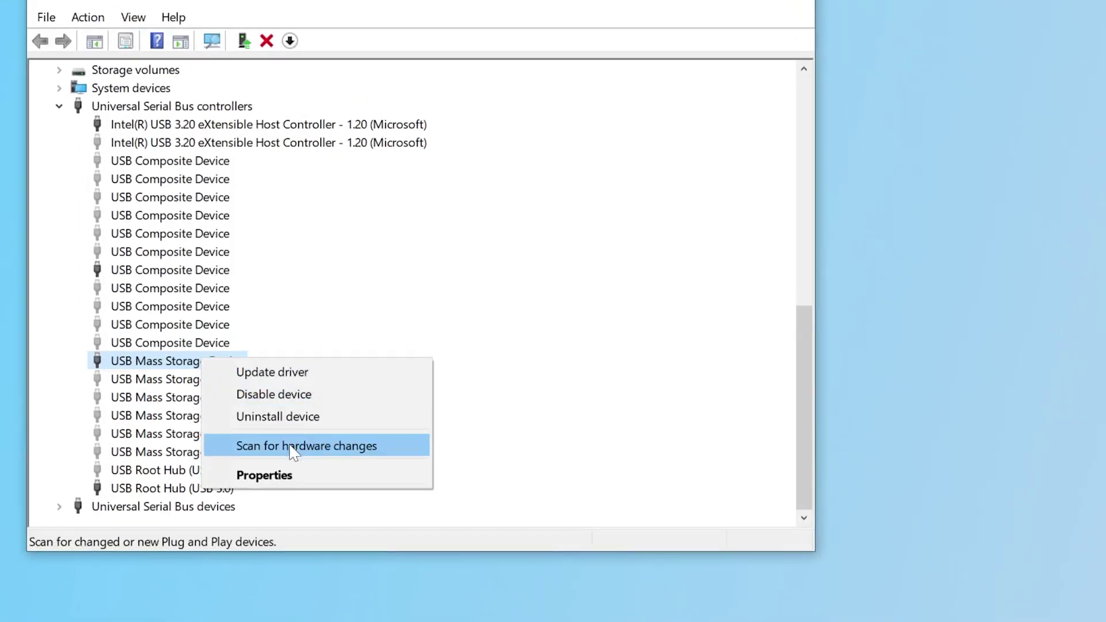
pyautogui.click(294, 453)
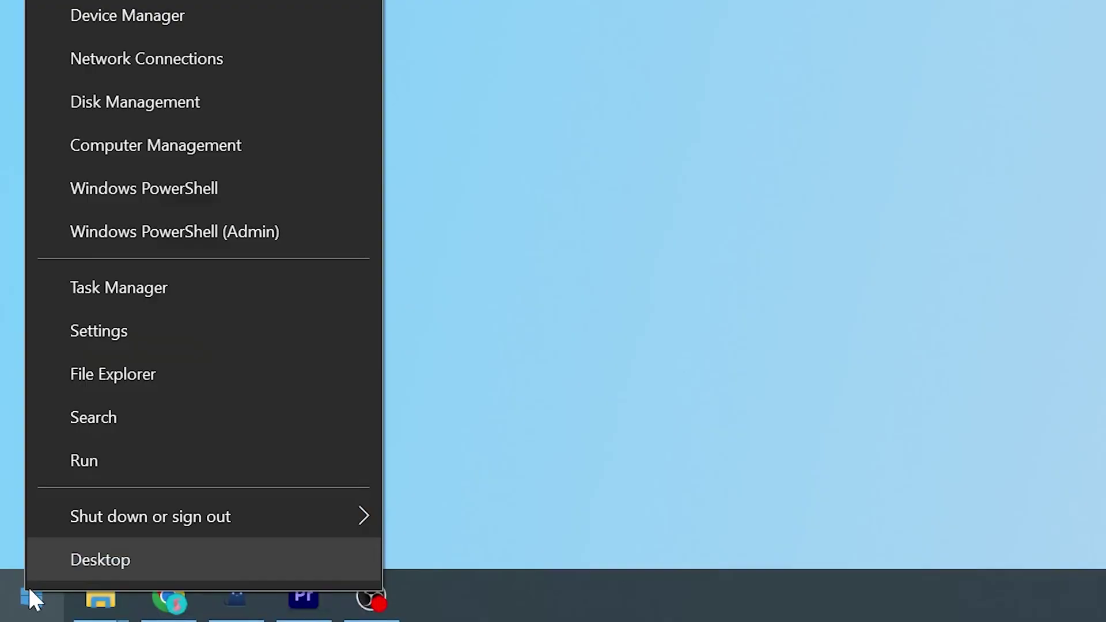
# - Via powercfg.cpl, set the Balanced plan's USB selective suspend setting to Disabled
pyautogui.click(119, 410)
pyautogui.write('powercfg.cpl')
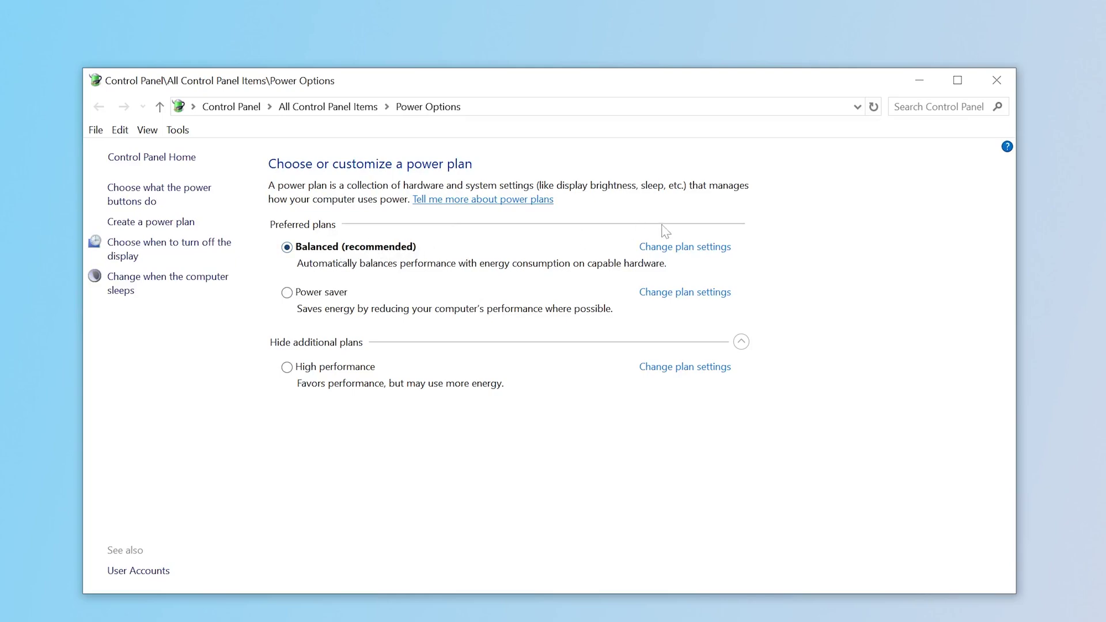
pyautogui.click(690, 250)
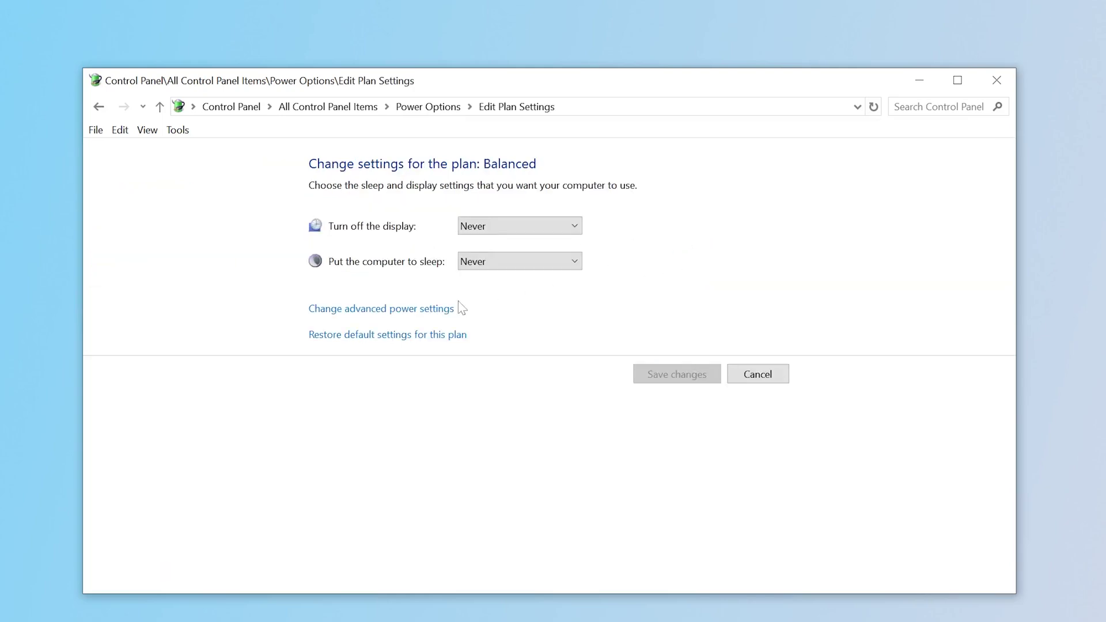
pyautogui.click(394, 311)
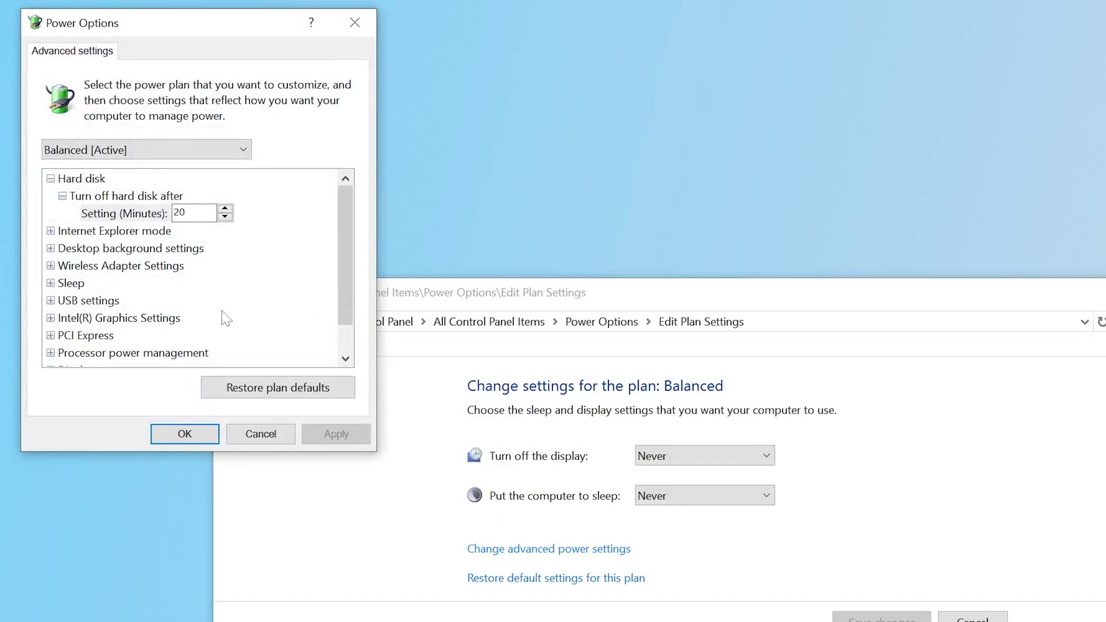
pyautogui.click(97, 302)
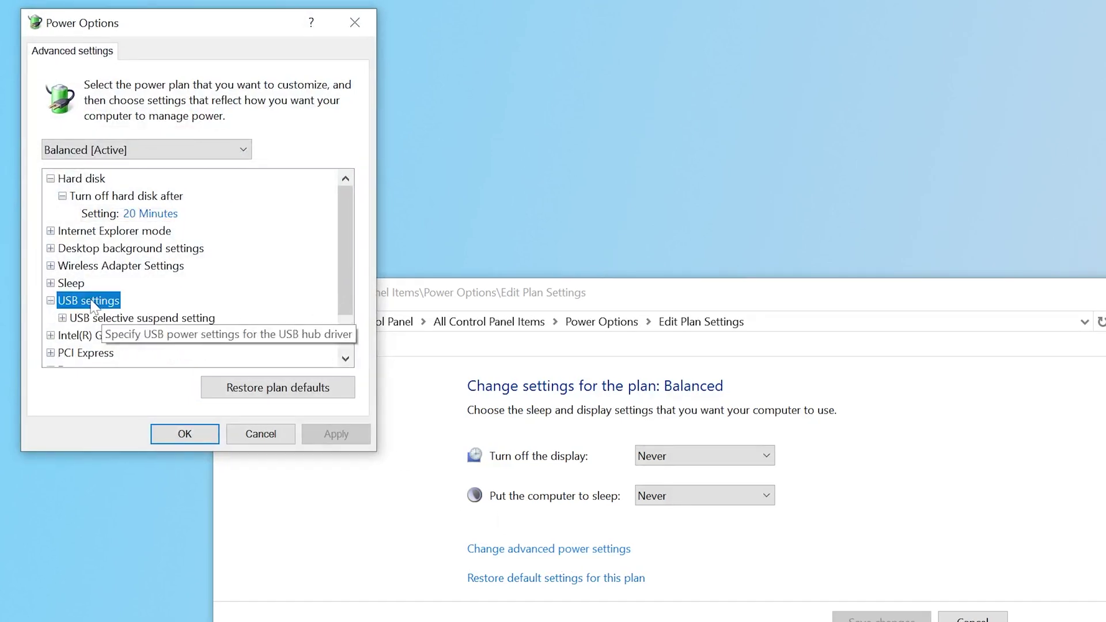
pyautogui.click(170, 324)
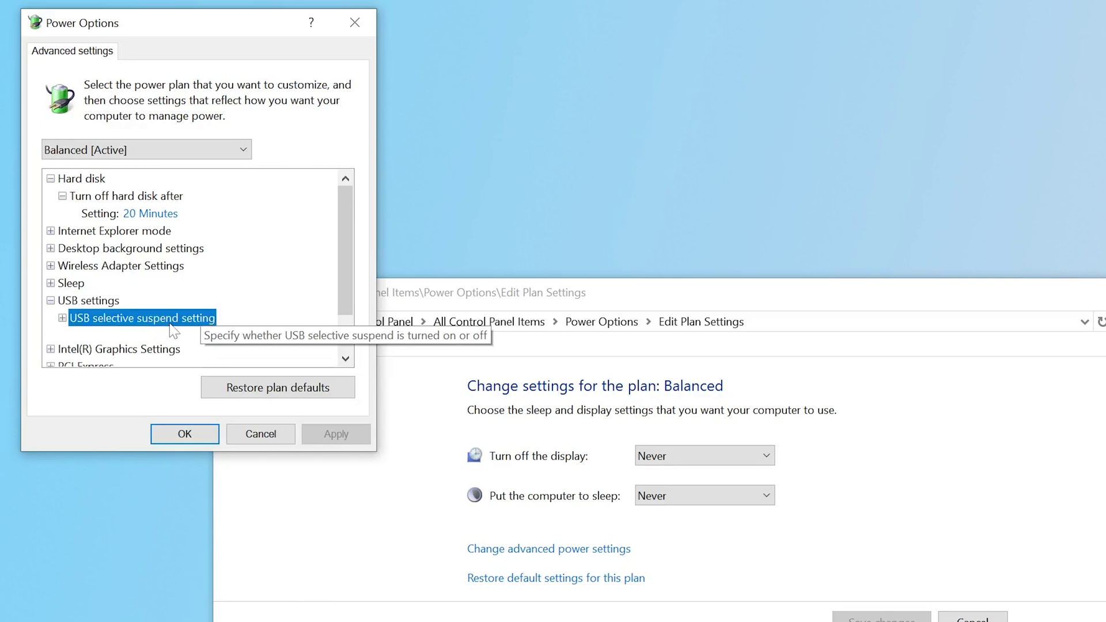
pyautogui.click(153, 337)
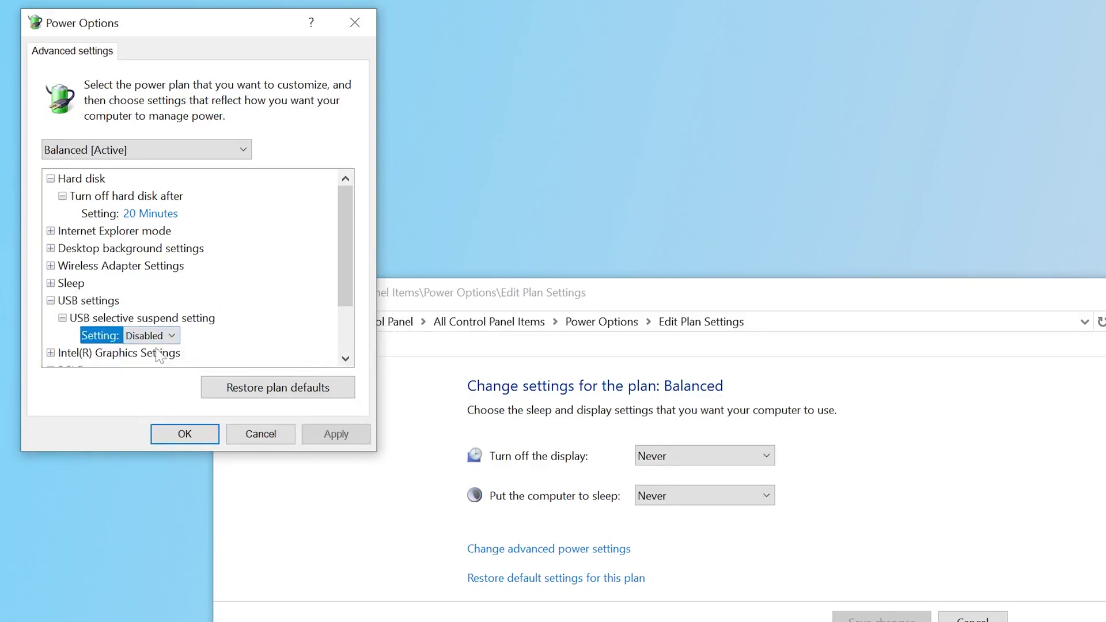
pyautogui.click(186, 436)
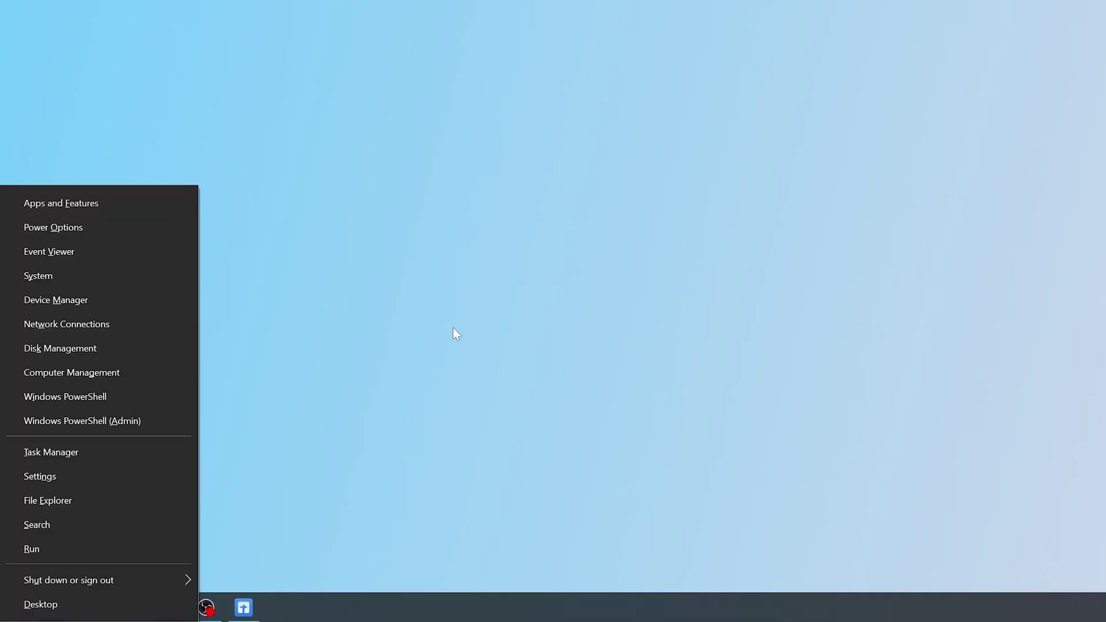
# - Reassign the Untitled (F:) partition to drive letter H in Disk Management
pyautogui.click(78, 347)
pyautogui.click(523, 490)
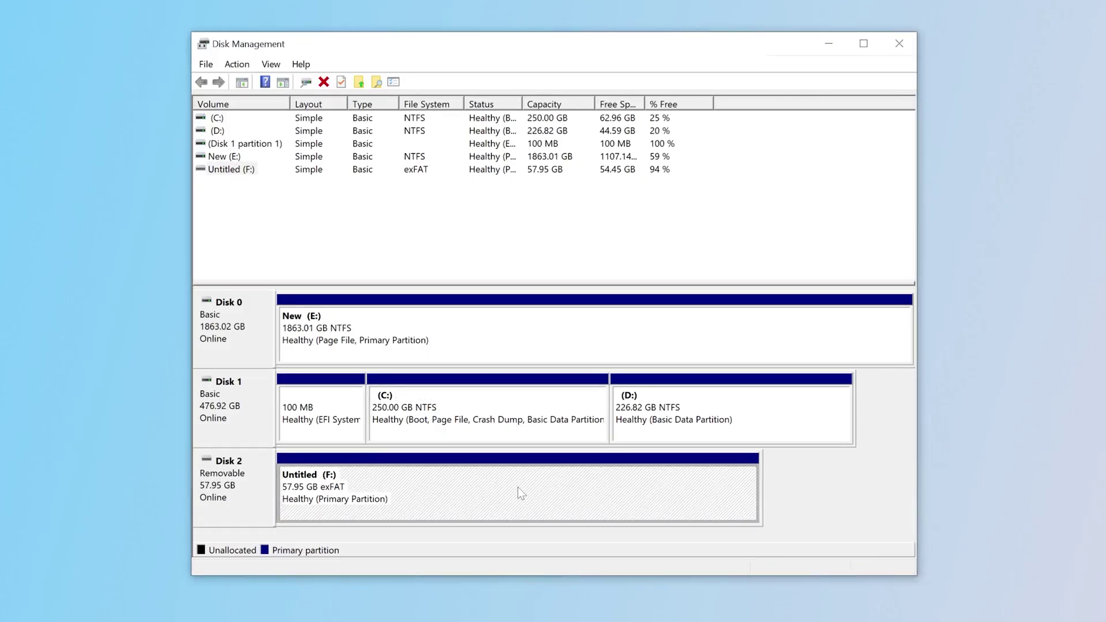
pyautogui.rightClick(519, 489)
pyautogui.click(553, 557)
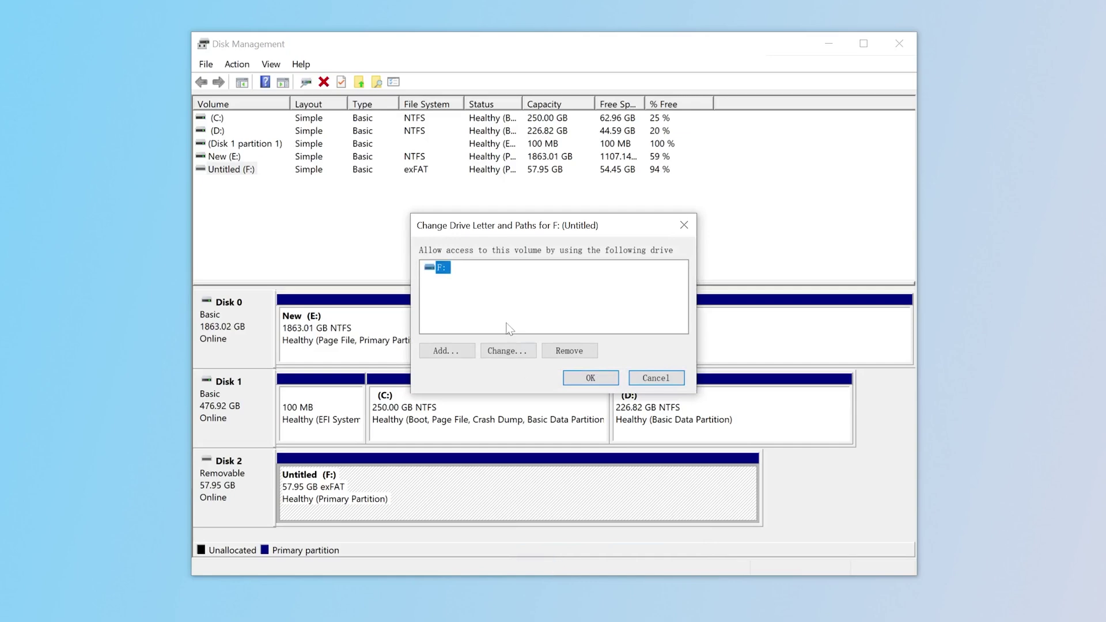
pyautogui.click(491, 350)
pyautogui.click(667, 291)
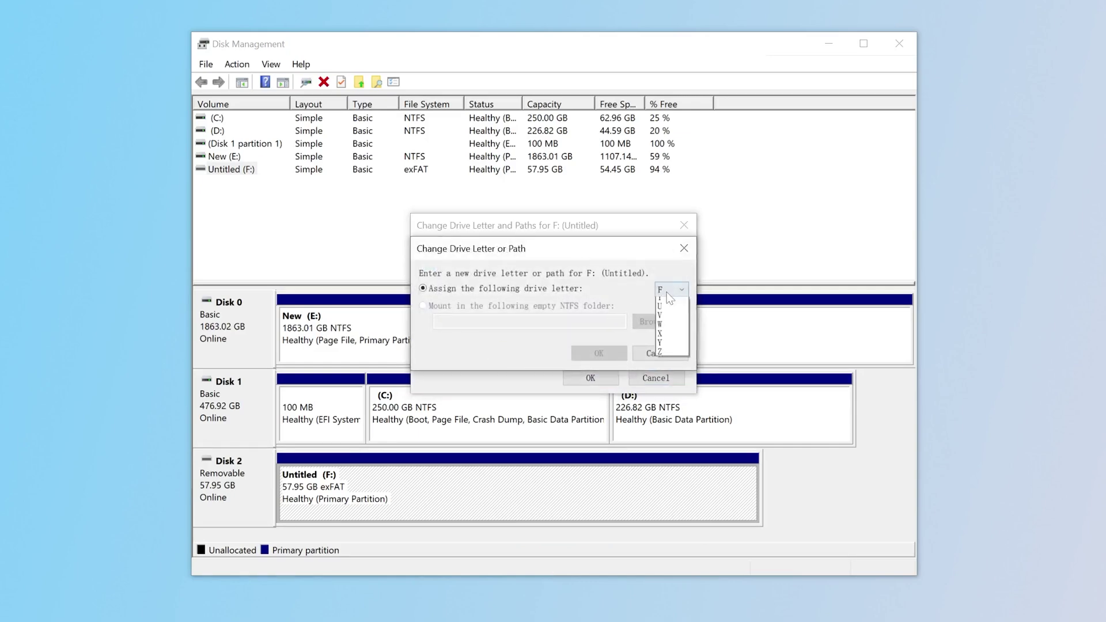
pyautogui.click(670, 339)
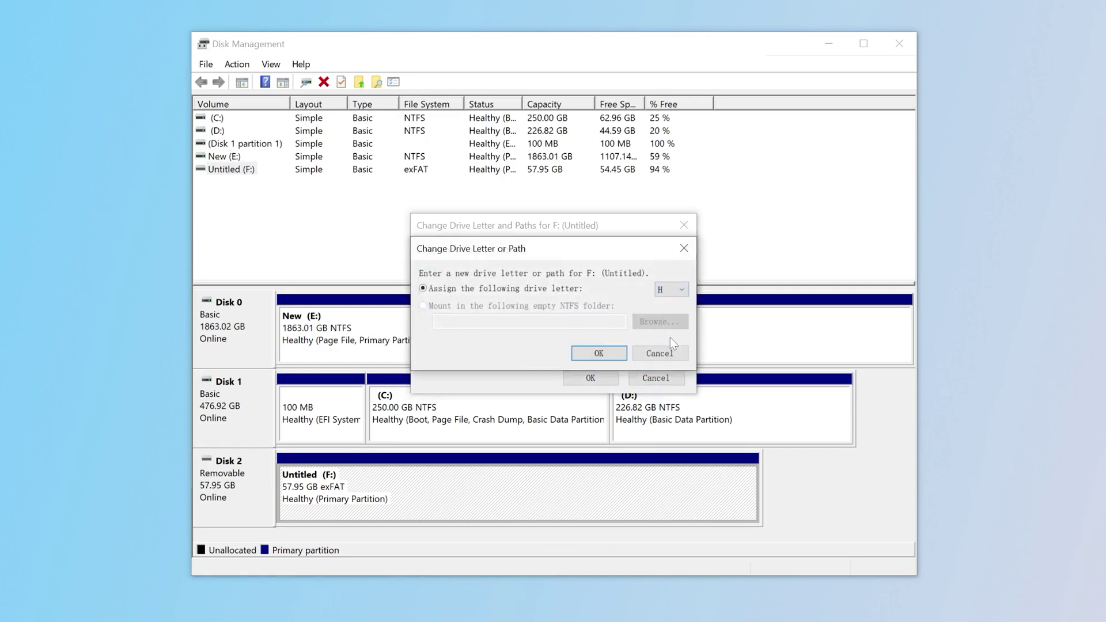
pyautogui.click(607, 355)
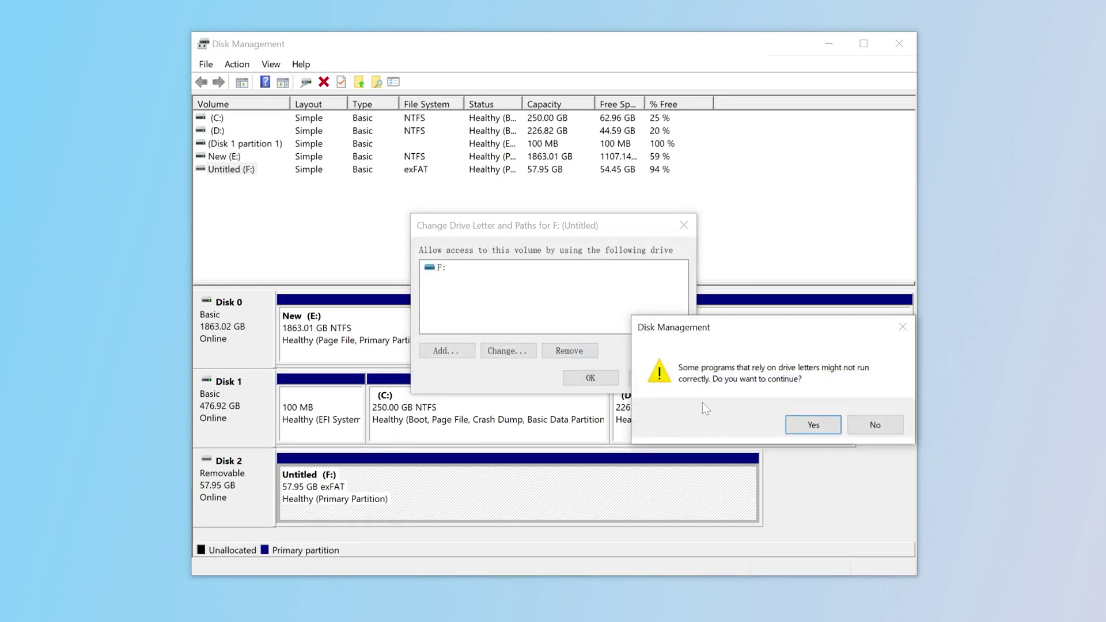
pyautogui.click(797, 428)
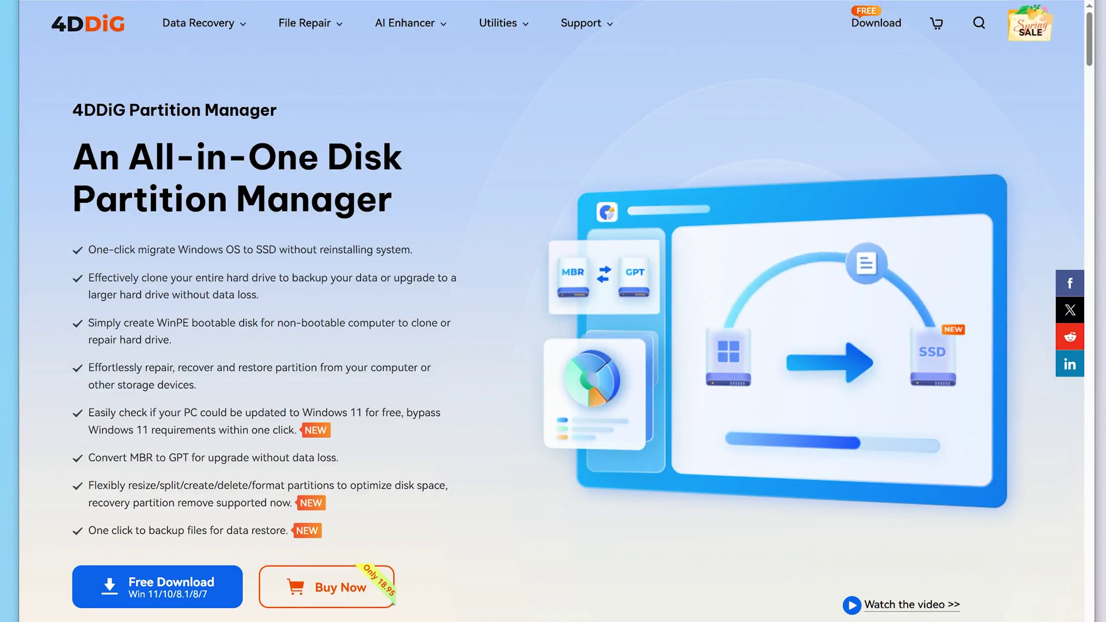
# - Scroll down through the 4DDiG Partition Manager product page
pyautogui.scroll(-2, 357, 408)
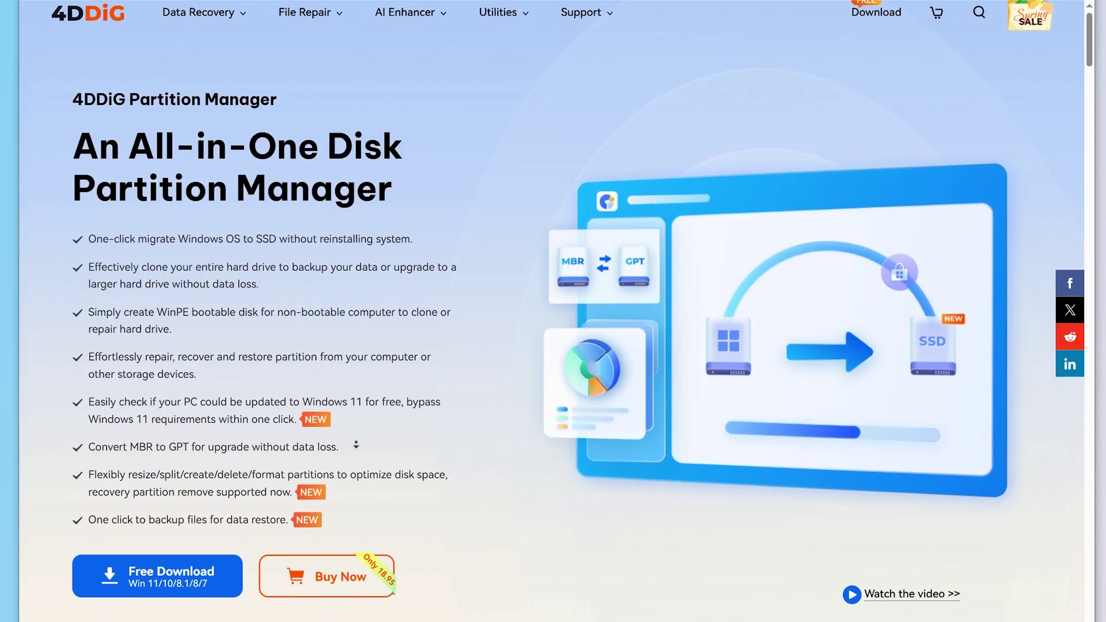
pyautogui.scroll(-9, 356, 455)
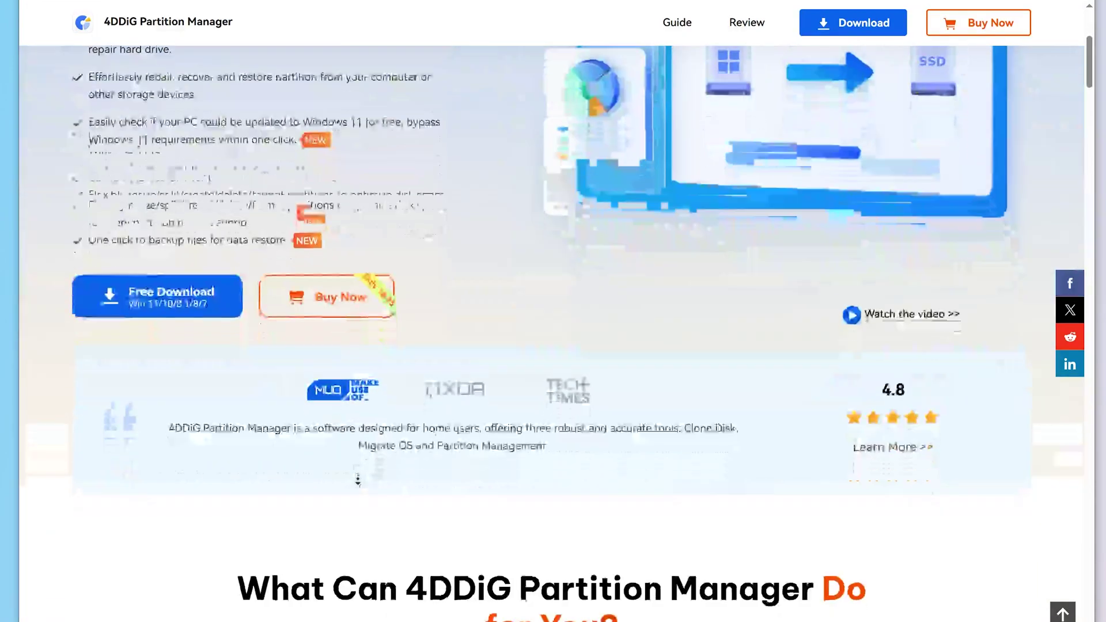
pyautogui.scroll(-3, 358, 485)
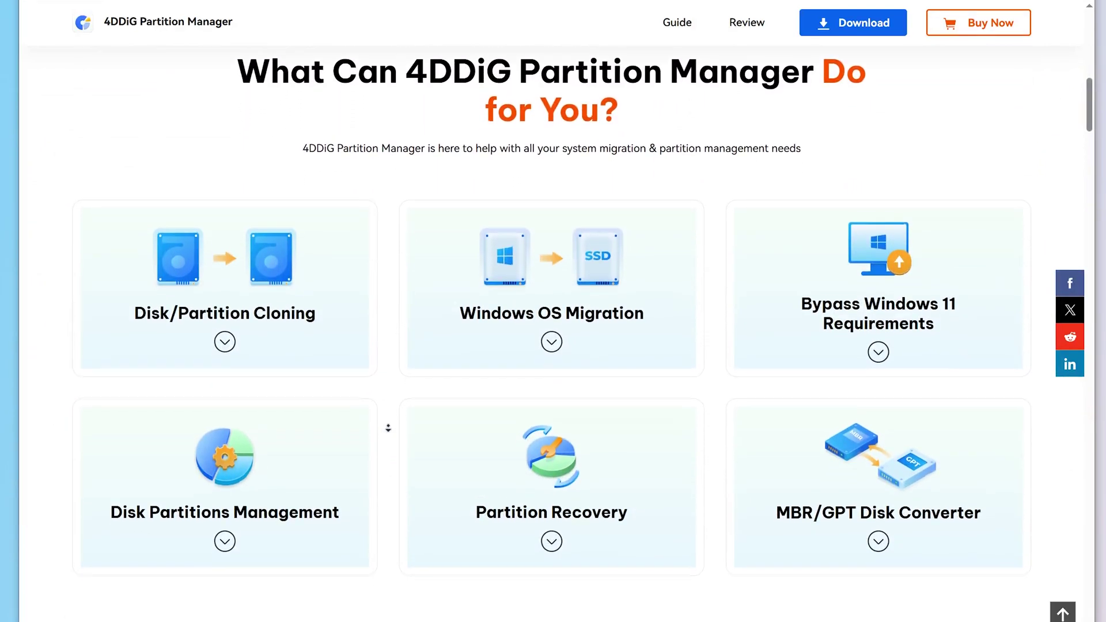
pyautogui.scroll(-5, 384, 494)
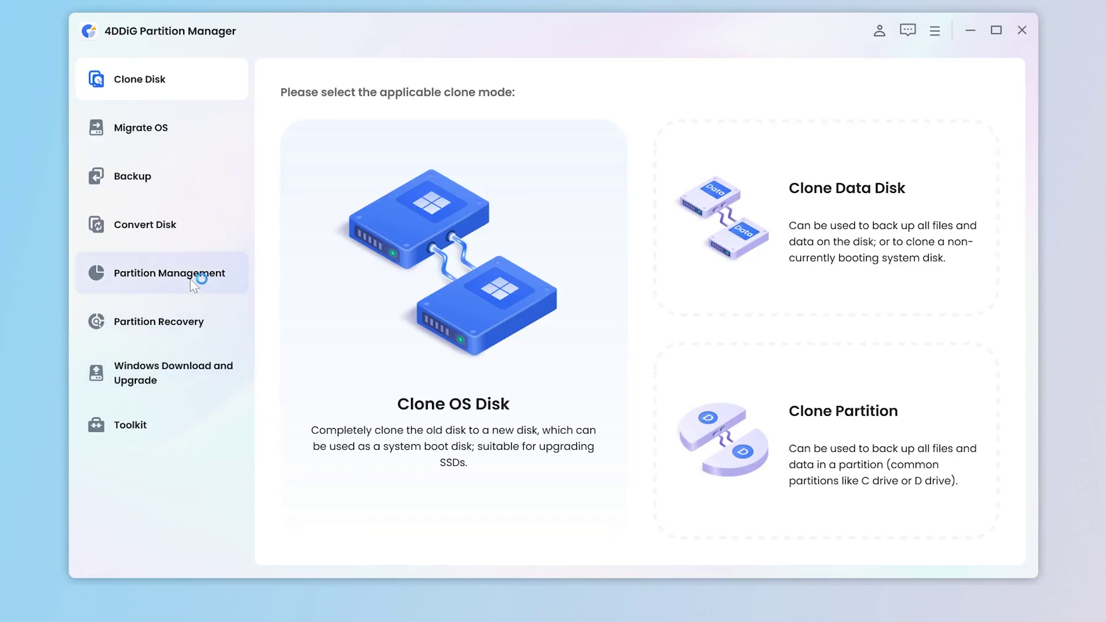
# - Format USB partition G: as NTFS with volume label F and execute the queued task
pyautogui.click(193, 277)
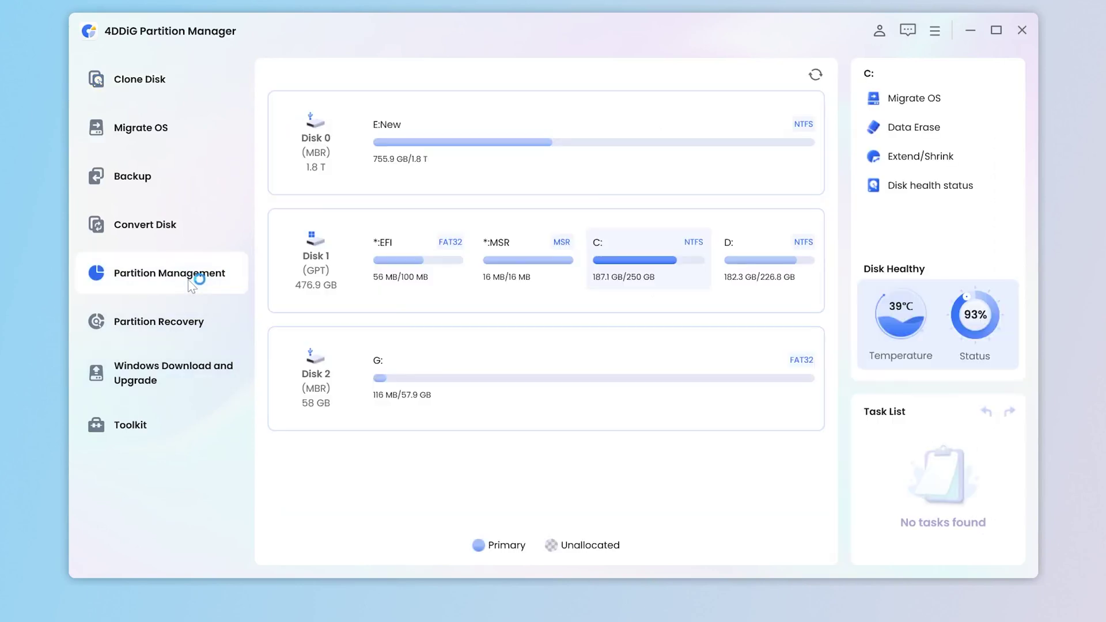
pyautogui.click(462, 387)
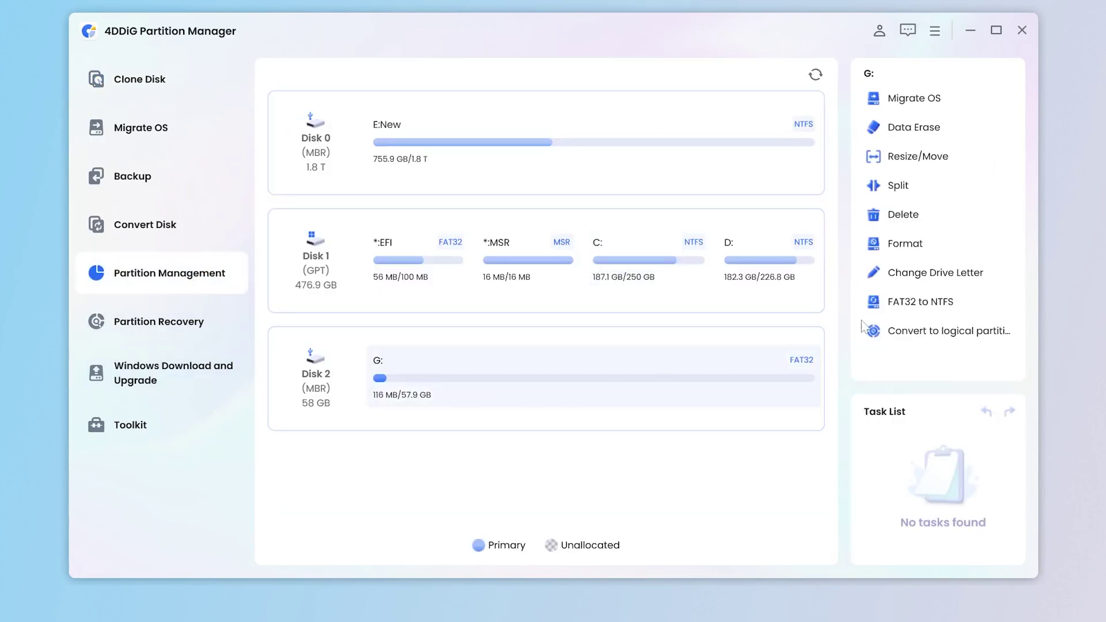
pyautogui.click(933, 249)
pyautogui.click(406, 179)
pyautogui.click(388, 192)
pyautogui.click(380, 148)
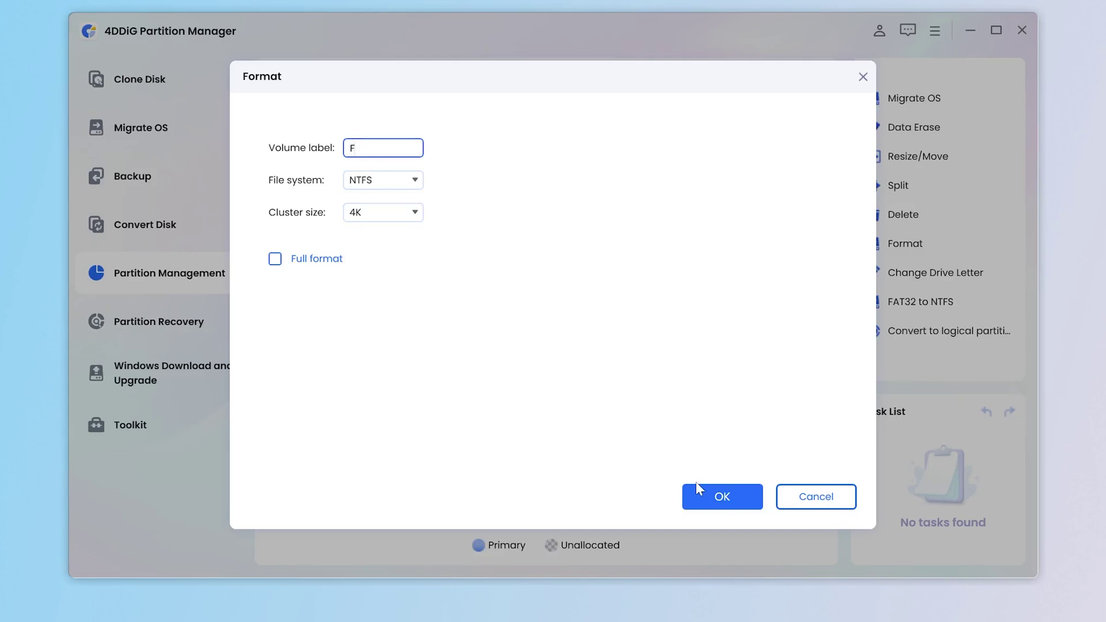
pyautogui.click(725, 507)
pyautogui.click(594, 344)
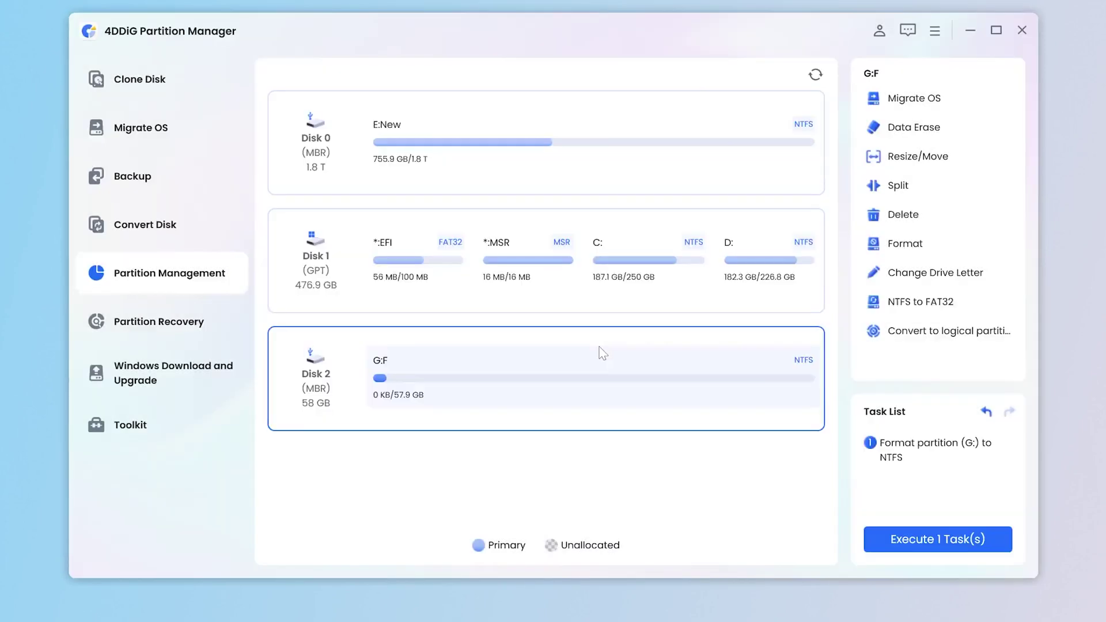
pyautogui.click(904, 542)
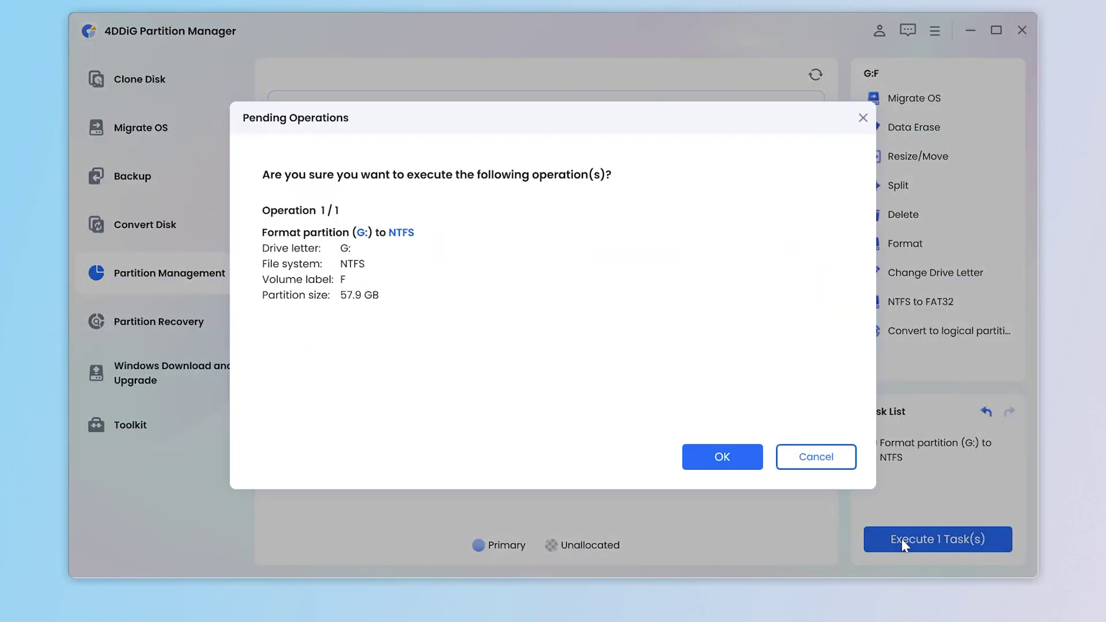
pyautogui.click(722, 457)
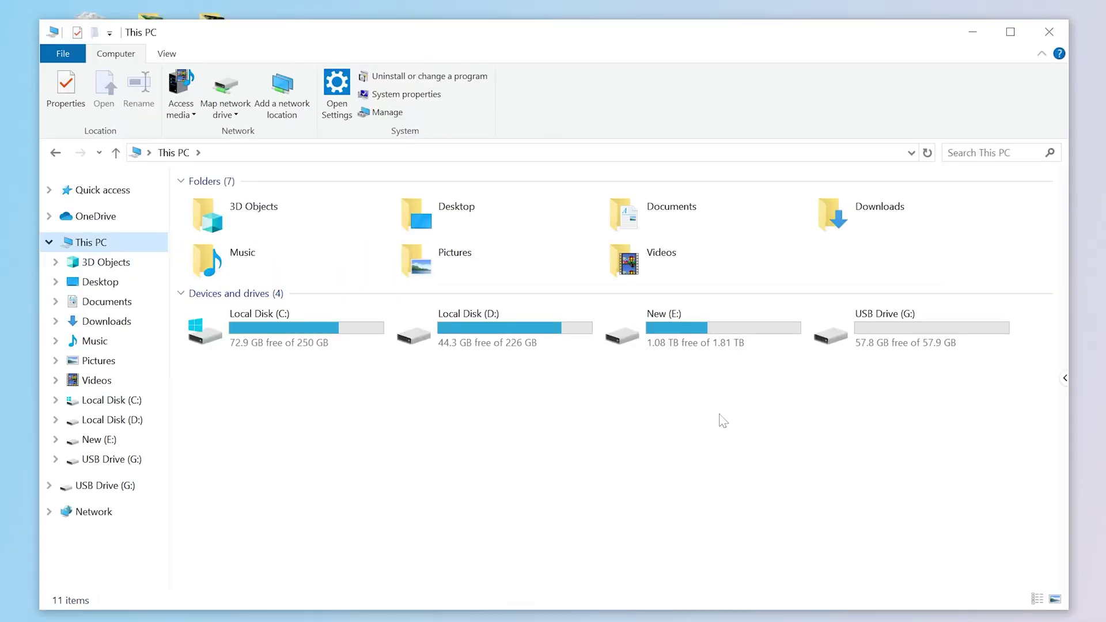
# - Open USB Drive (G:) to confirm it is empty, then minimize File Explorer
pyautogui.doubleClick(877, 321)
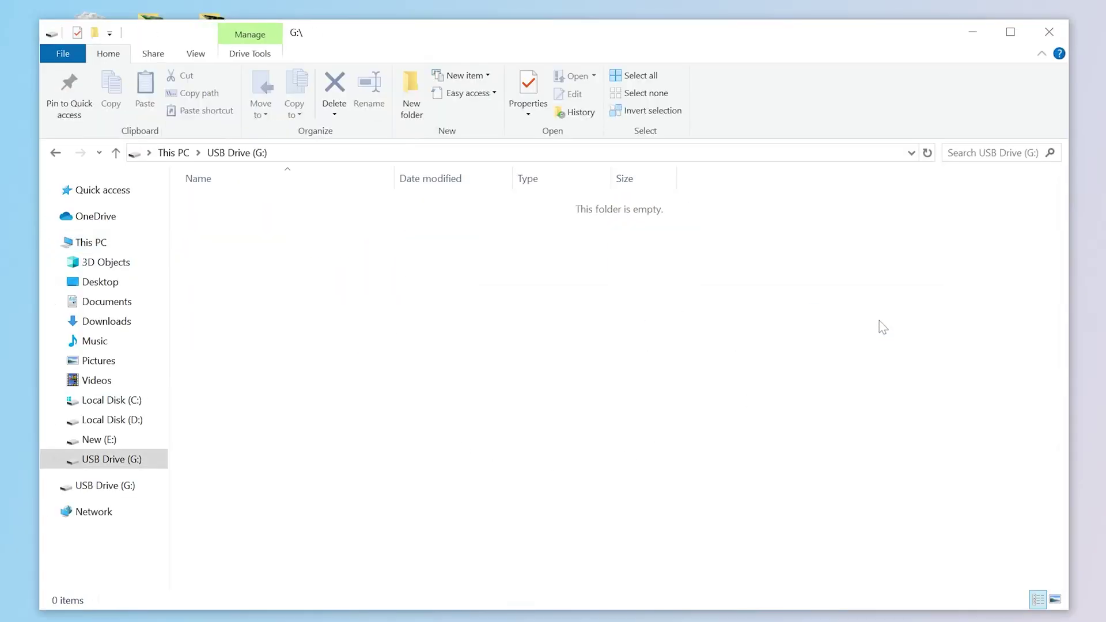
pyautogui.moveTo(879, 320); pyautogui.dragTo(481, 193)
pyautogui.click(961, 37)
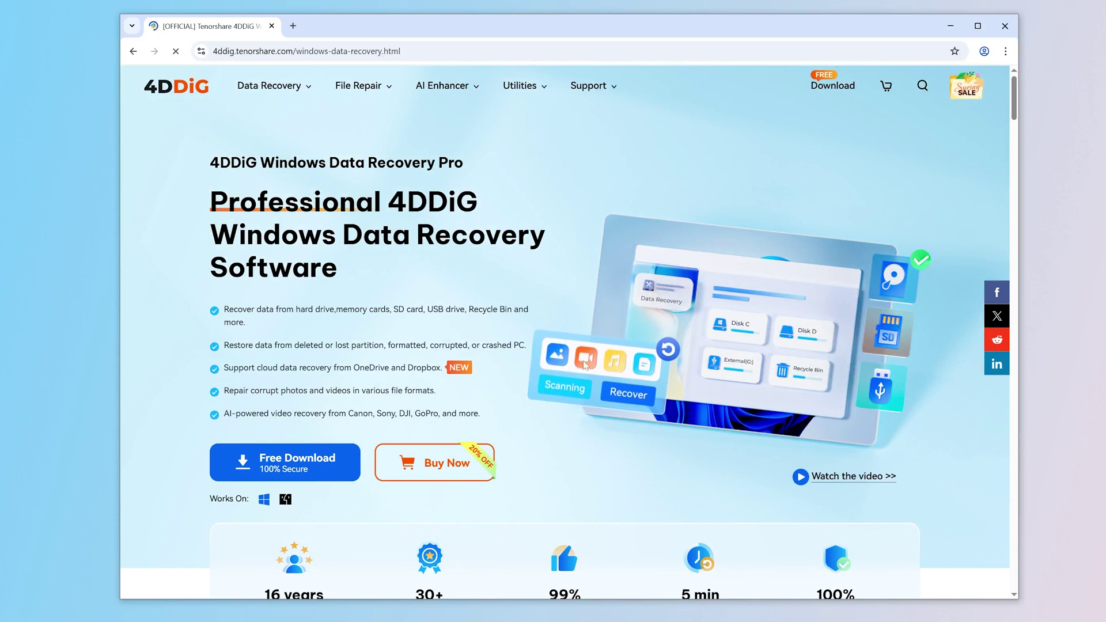
# - Highlight the formatted-drive recovery bullet, then scroll down the 4DDiG Data Recovery page
pyautogui.moveTo(223, 345); pyautogui.dragTo(524, 346)
pyautogui.click(563, 416)
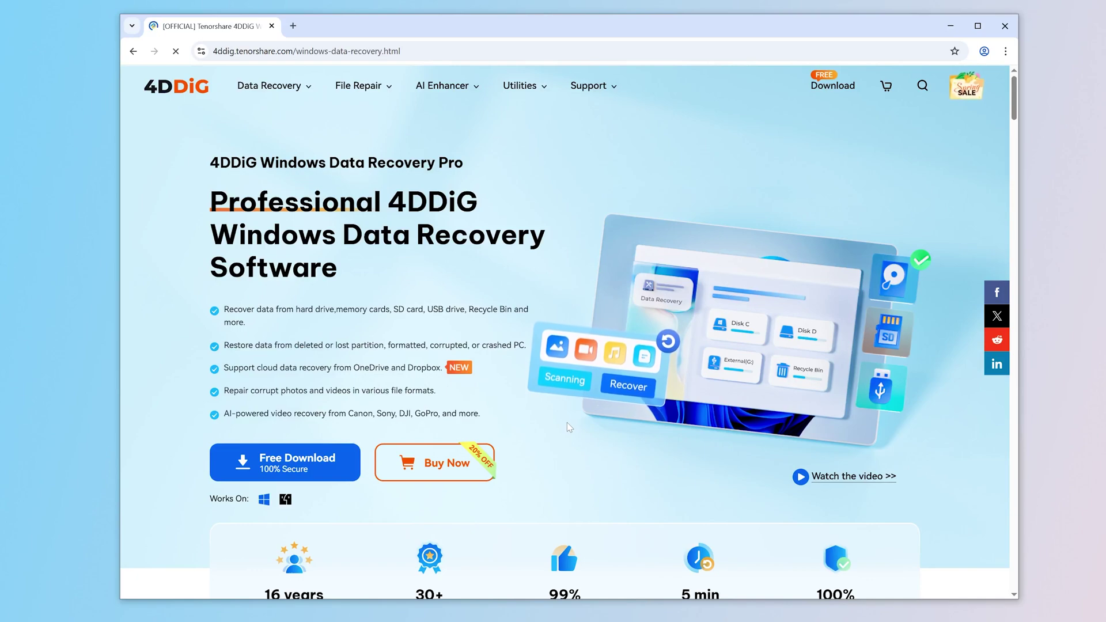
pyautogui.scroll(-4, 567, 423)
pyautogui.scroll(-10, 567, 423)
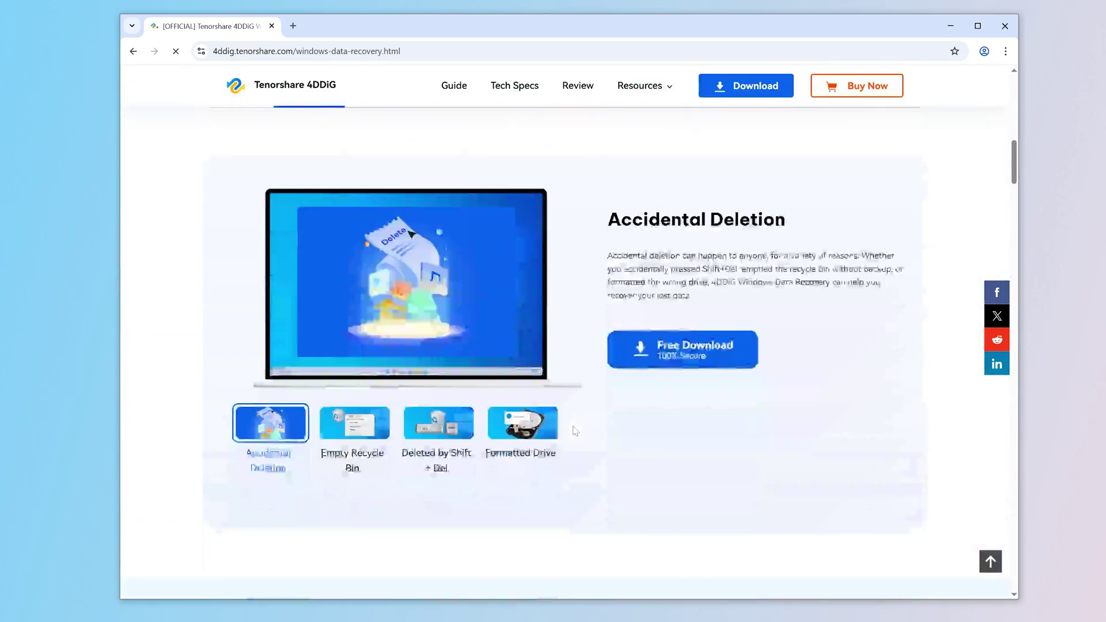
pyautogui.scroll(-5, 574, 431)
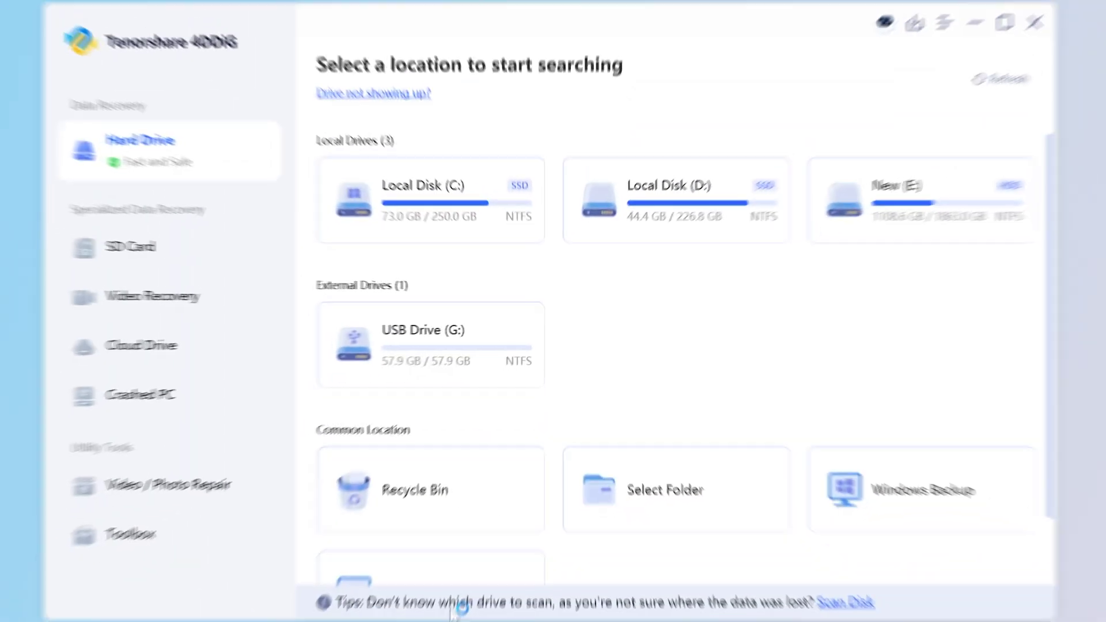
# - Scan USB Drive (G:) with Photo, Video, Document and Audio checked and Others unchecked
pyautogui.moveTo(467, 346)
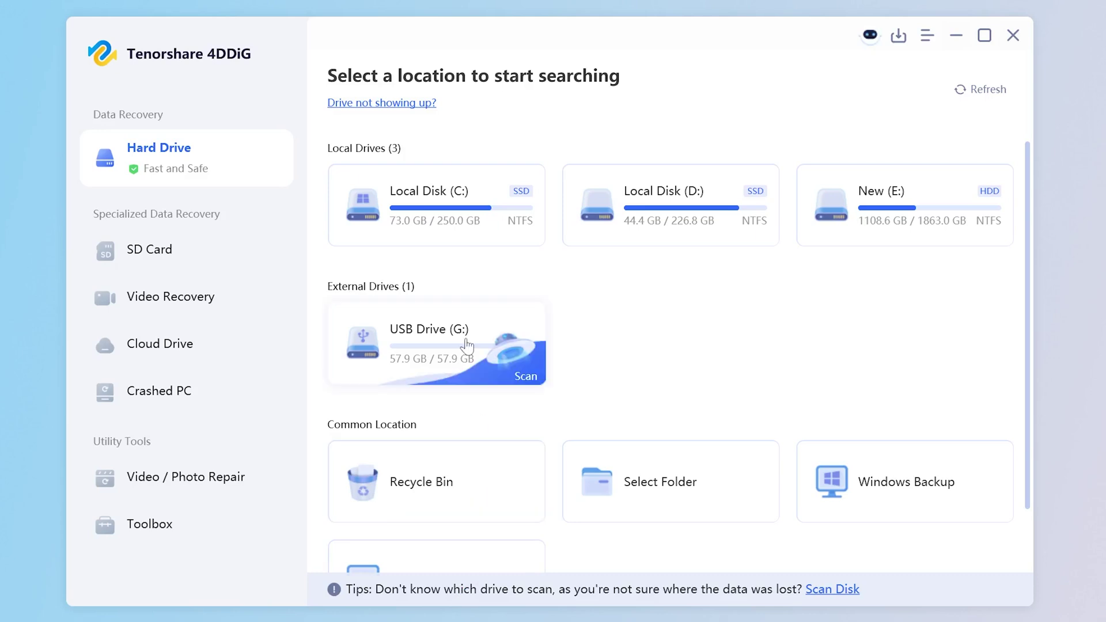
pyautogui.click(524, 376)
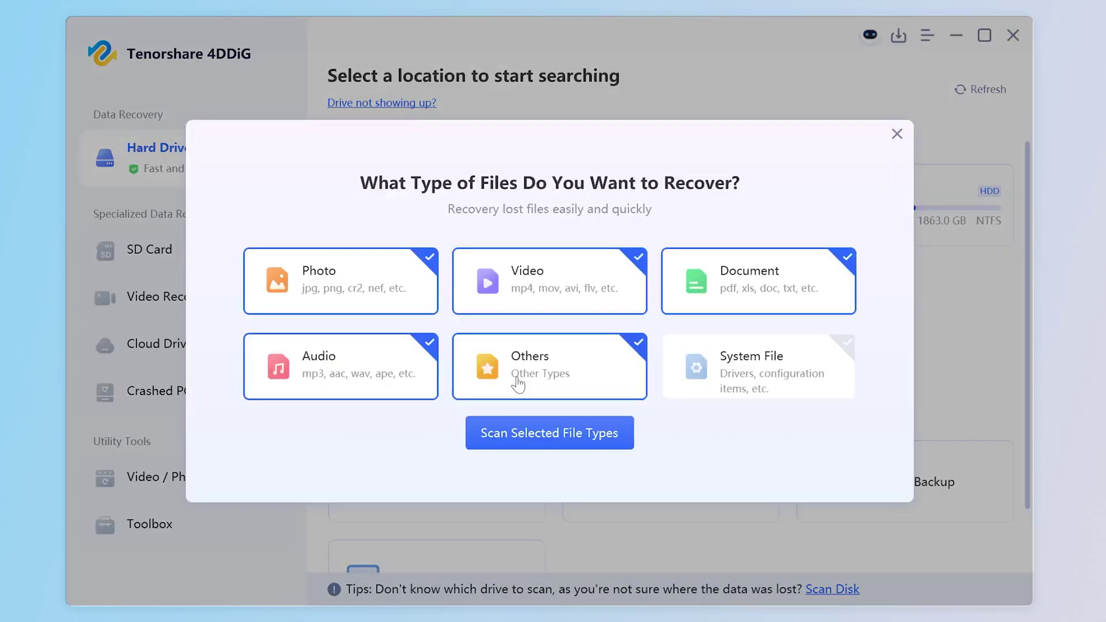
pyautogui.click(700, 279)
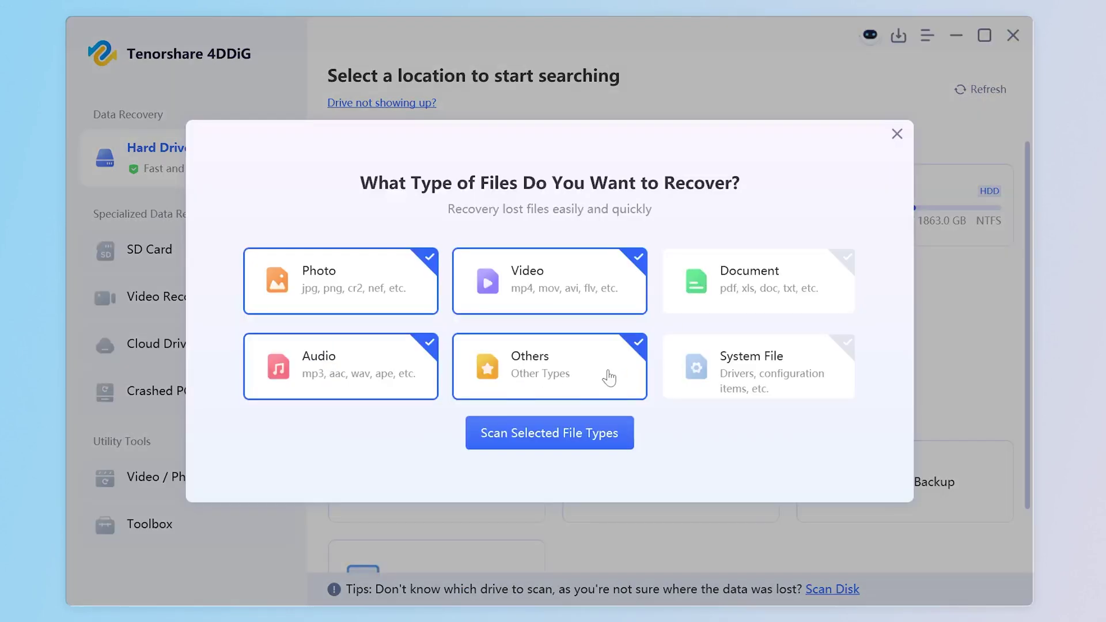
pyautogui.click(608, 375)
pyautogui.click(695, 292)
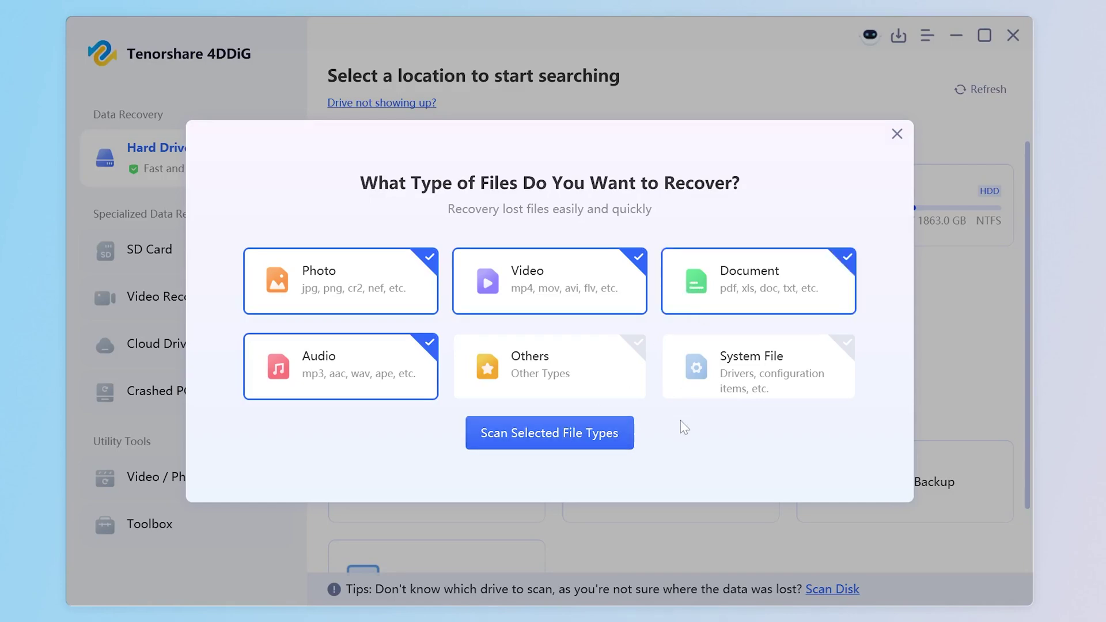
# - Scan the USB drive and browse the results by type to the Video > mov folder
pyautogui.click(615, 443)
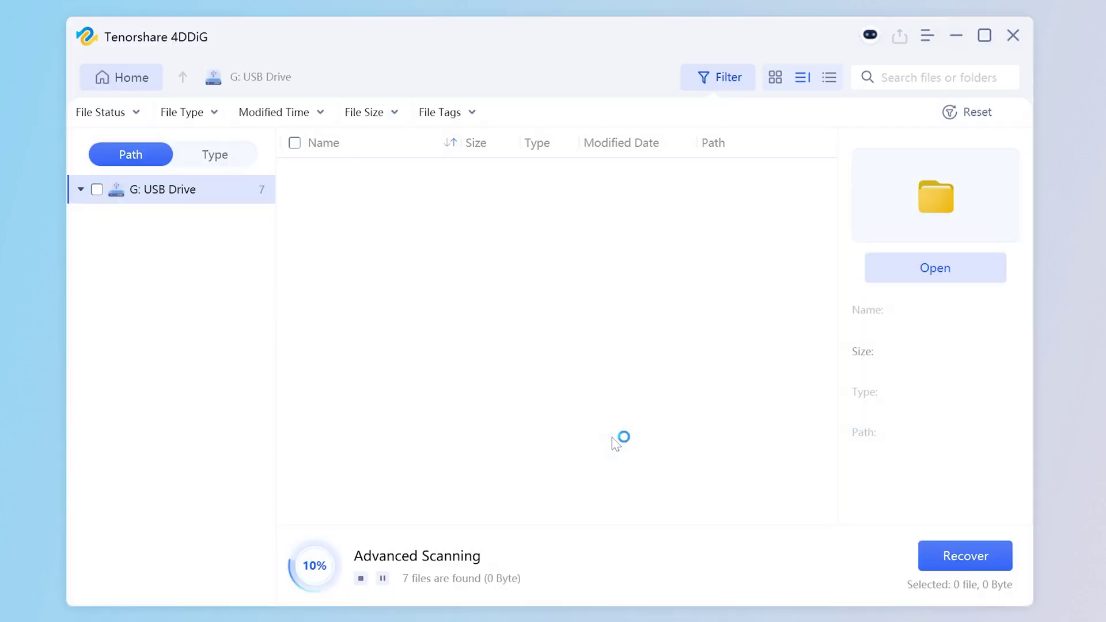
pyautogui.click(775, 78)
pyautogui.click(208, 157)
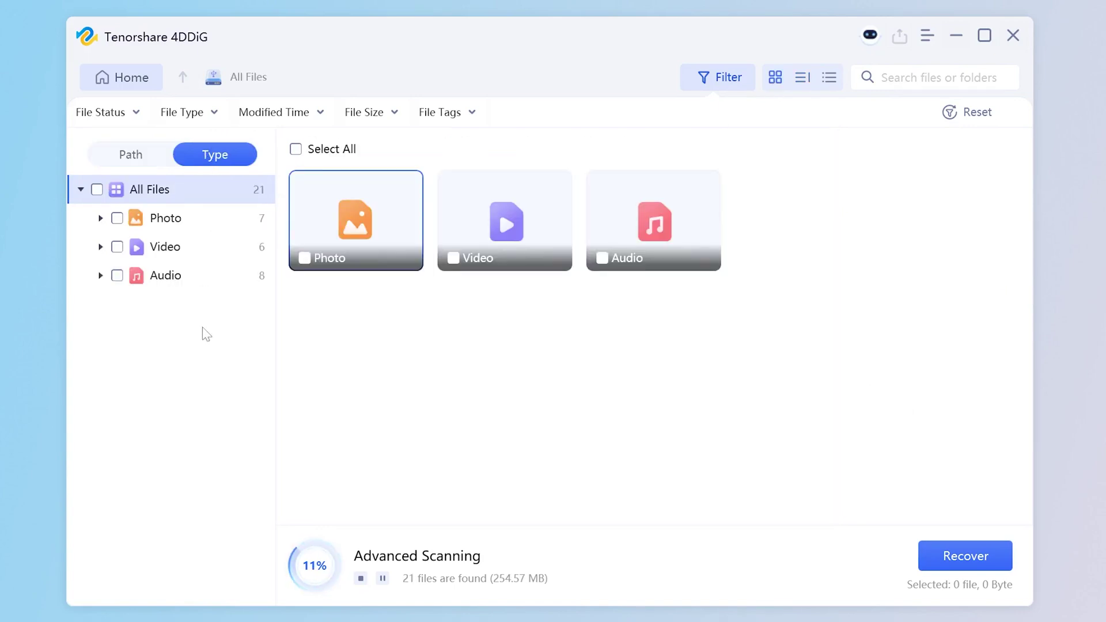
pyautogui.click(132, 156)
pyautogui.click(171, 230)
pyautogui.click(209, 160)
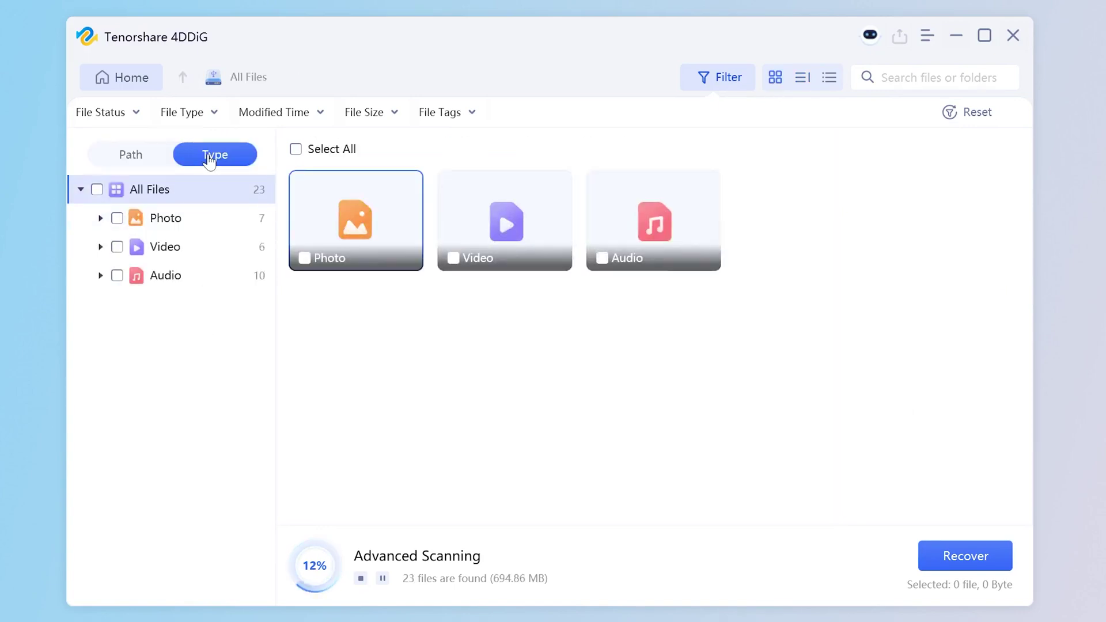
pyautogui.click(177, 249)
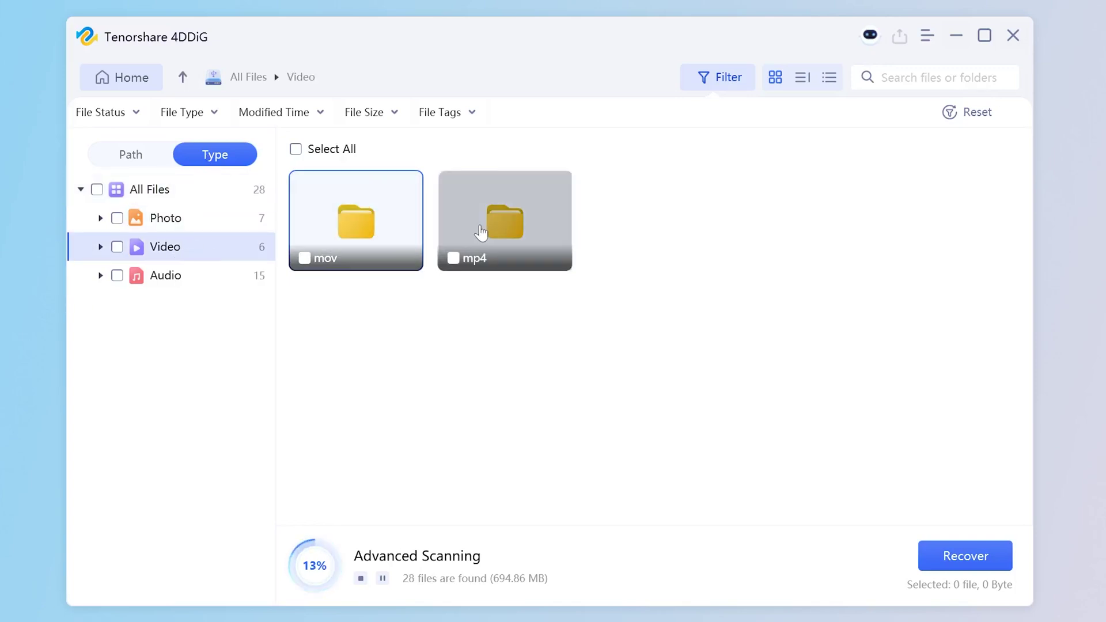
pyautogui.doubleClick(387, 237)
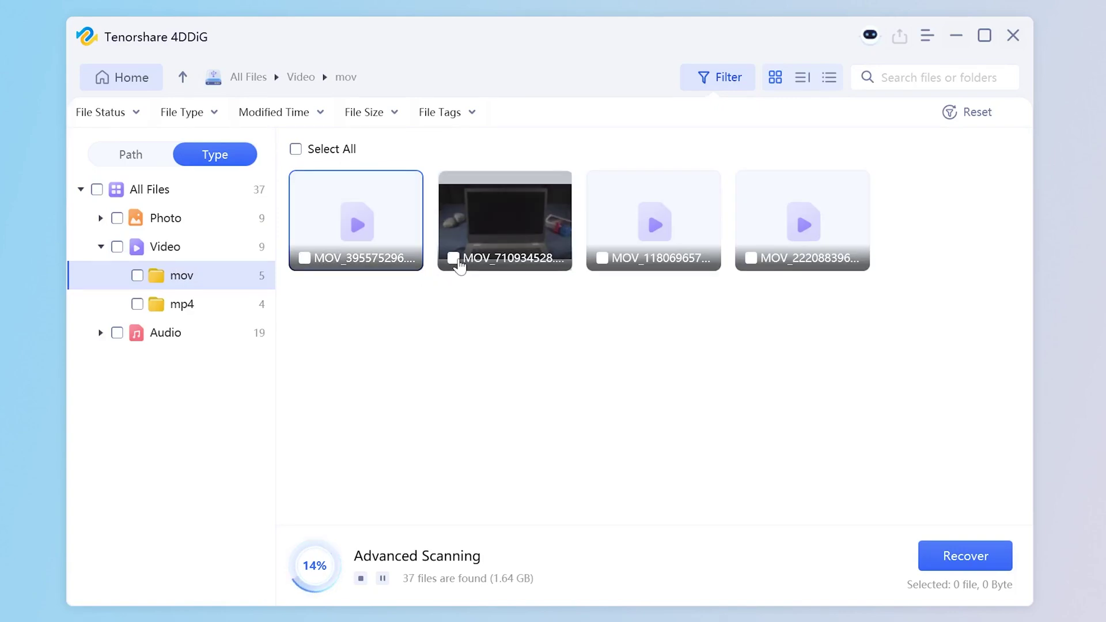
# - Recover MOV_710934528 to the Desktop and open the 4DDIG_20250428_150257 output folder
pyautogui.click(453, 258)
pyautogui.click(954, 557)
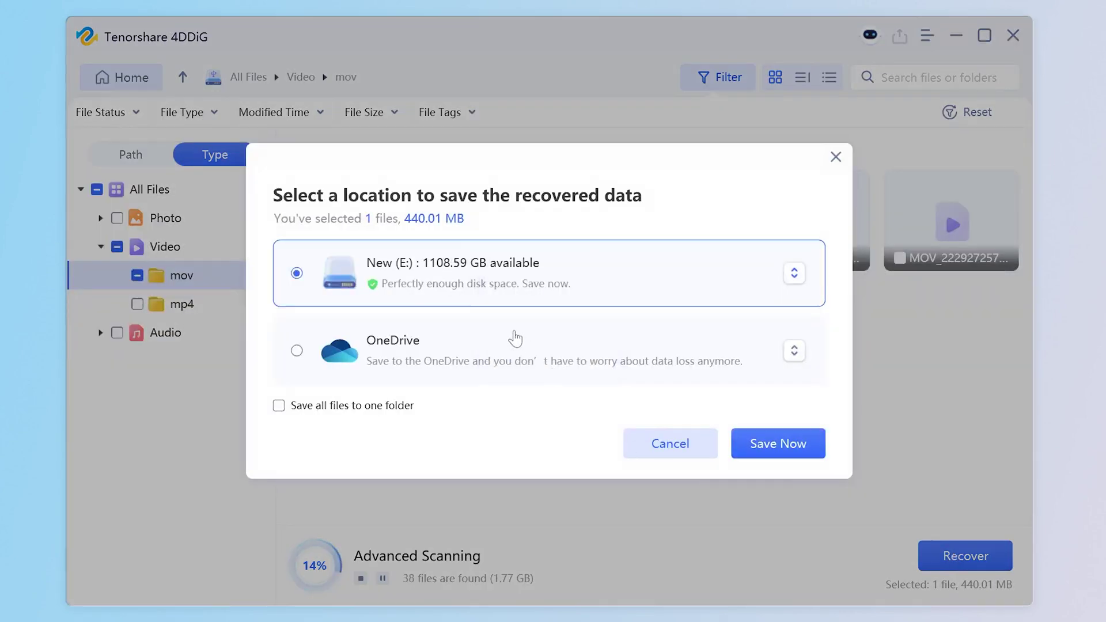
pyautogui.click(503, 293)
pyautogui.click(445, 372)
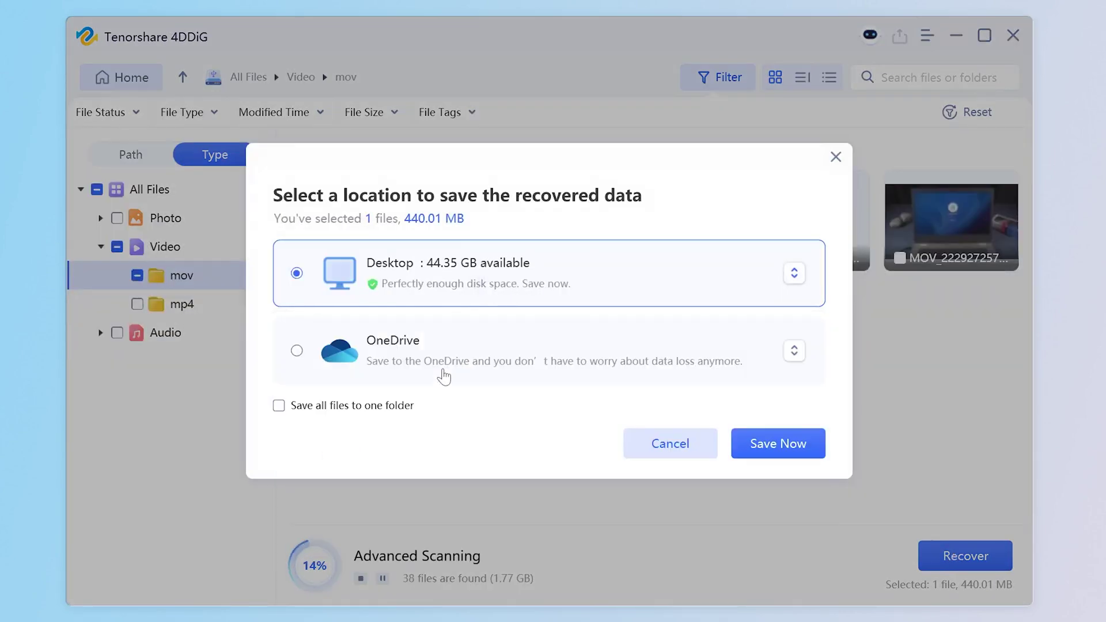
pyautogui.click(749, 450)
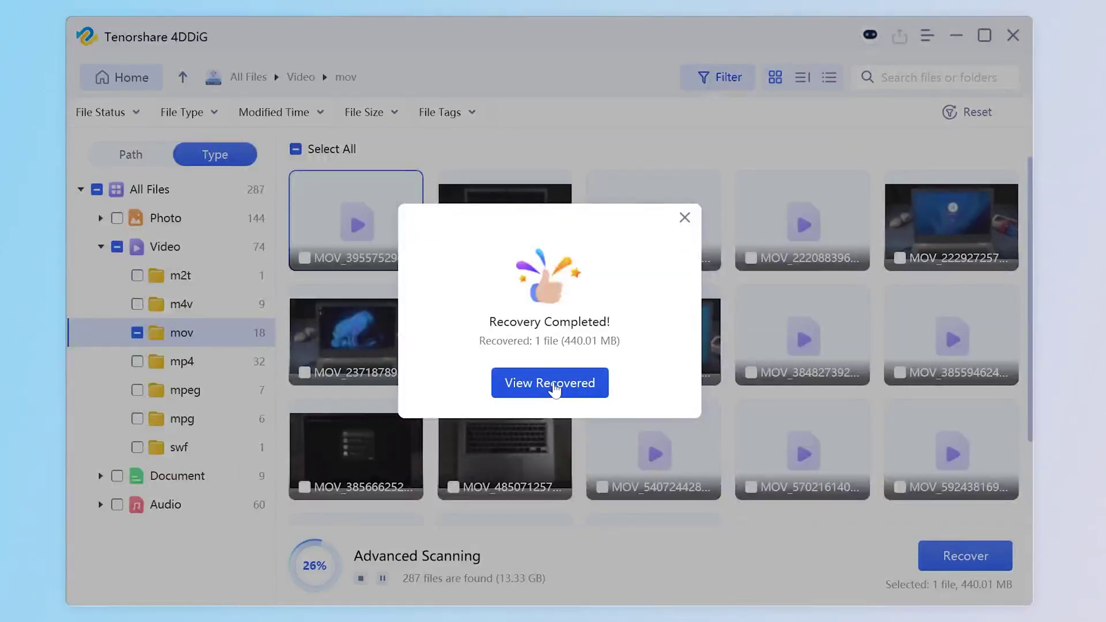
pyautogui.click(553, 389)
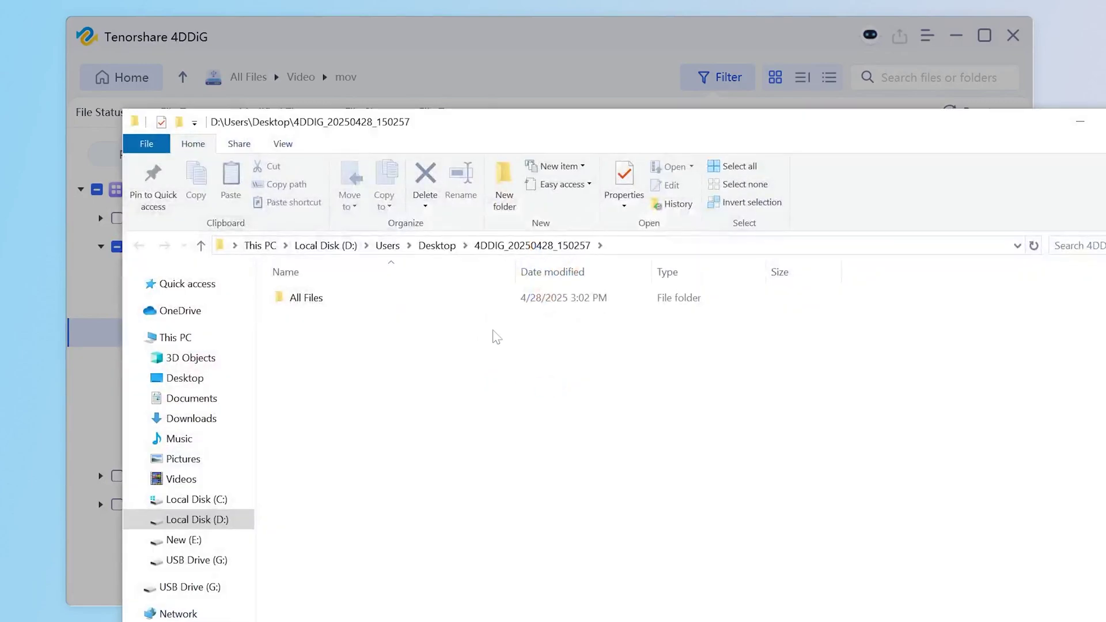
# - Browse All Files\Video\mov in the output folder and select MOV_710934528.mov
pyautogui.doubleClick(501, 298)
pyautogui.doubleClick(501, 298)
pyautogui.doubleClick(501, 299)
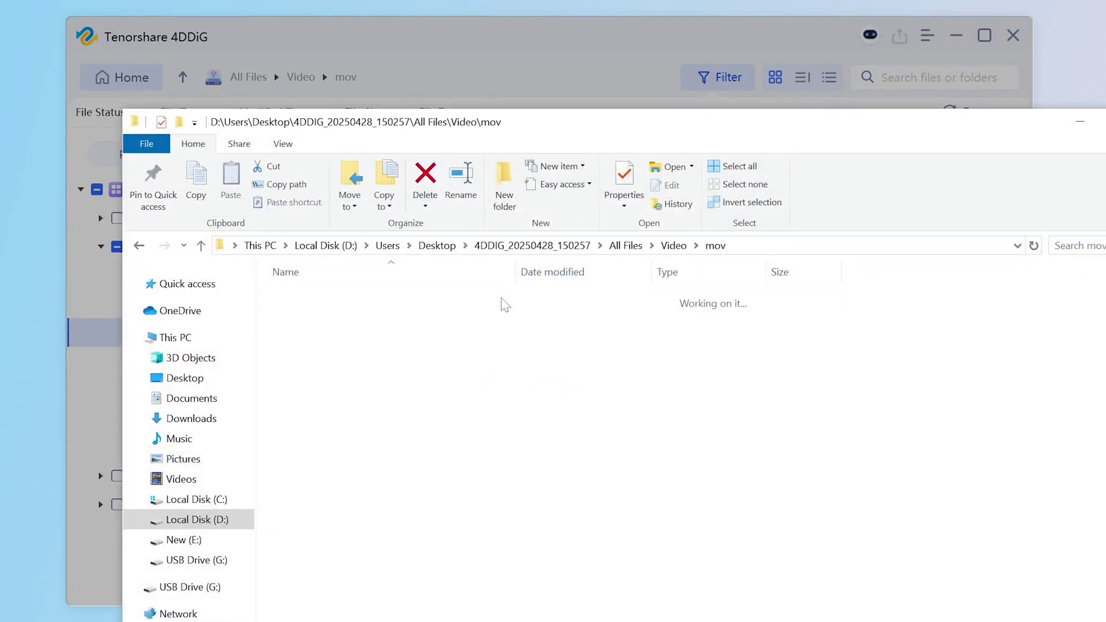
pyautogui.click(353, 327)
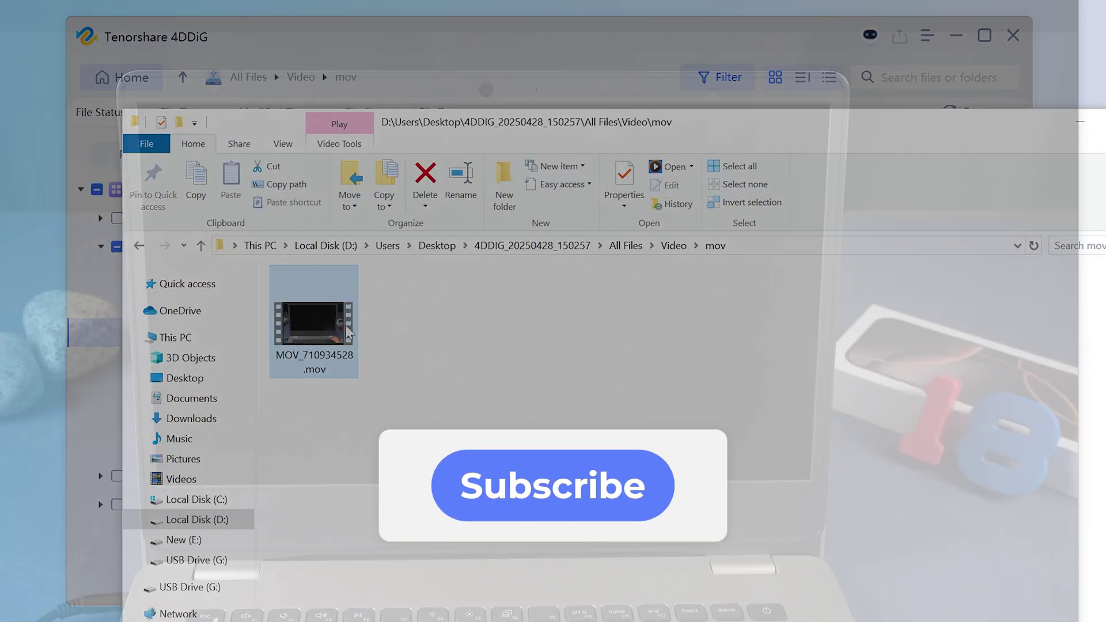